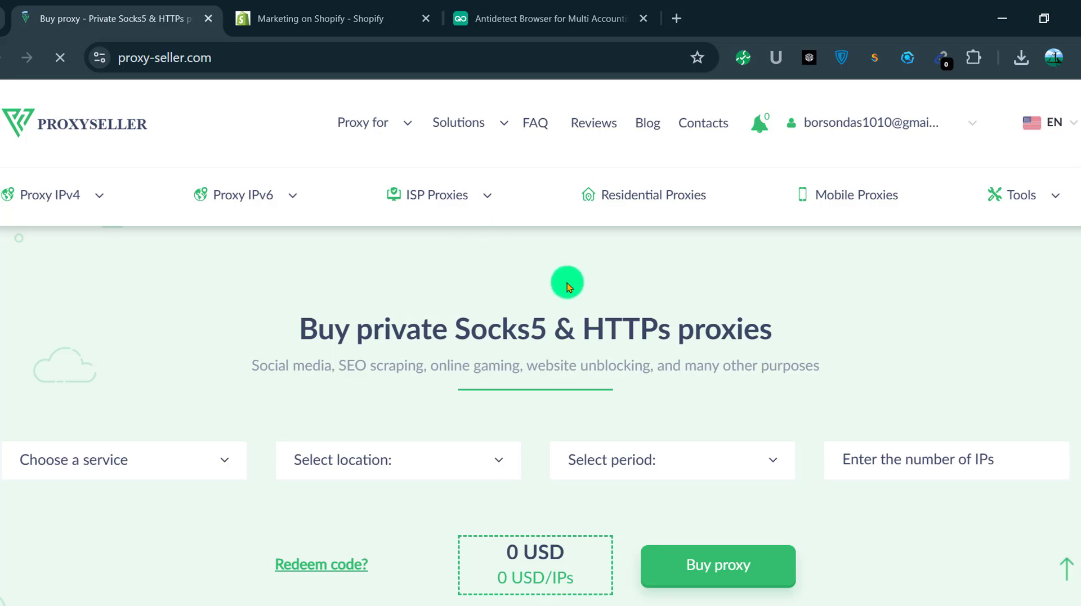
# Dismiss the support chat and look over the Proxy-Seller home page with its proxy purchase form.
pyautogui.scroll(-5, 864, 311)
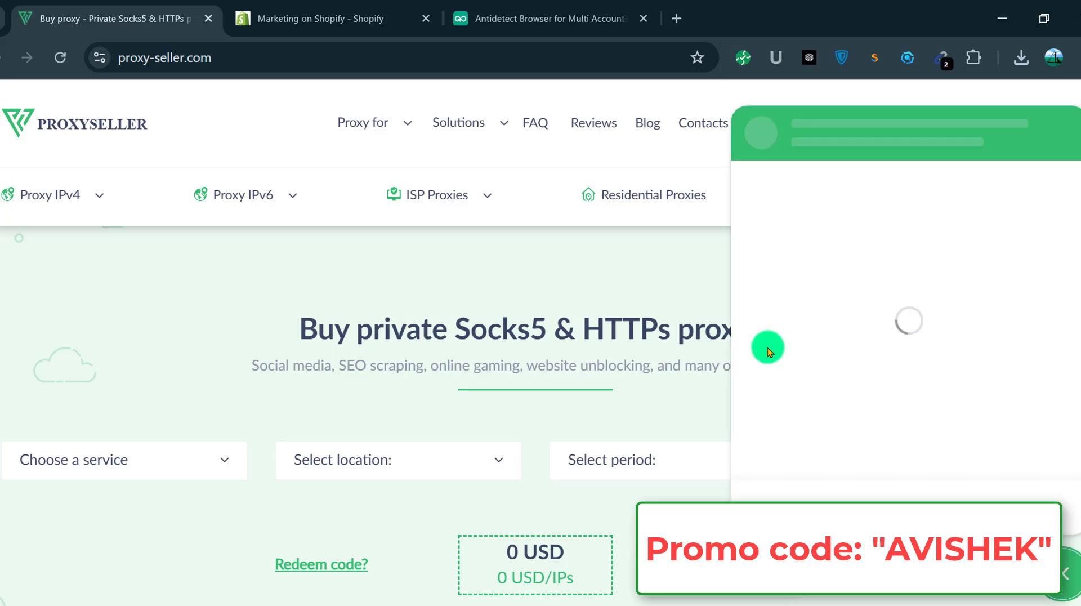
pyautogui.scroll(-5, 747, 355)
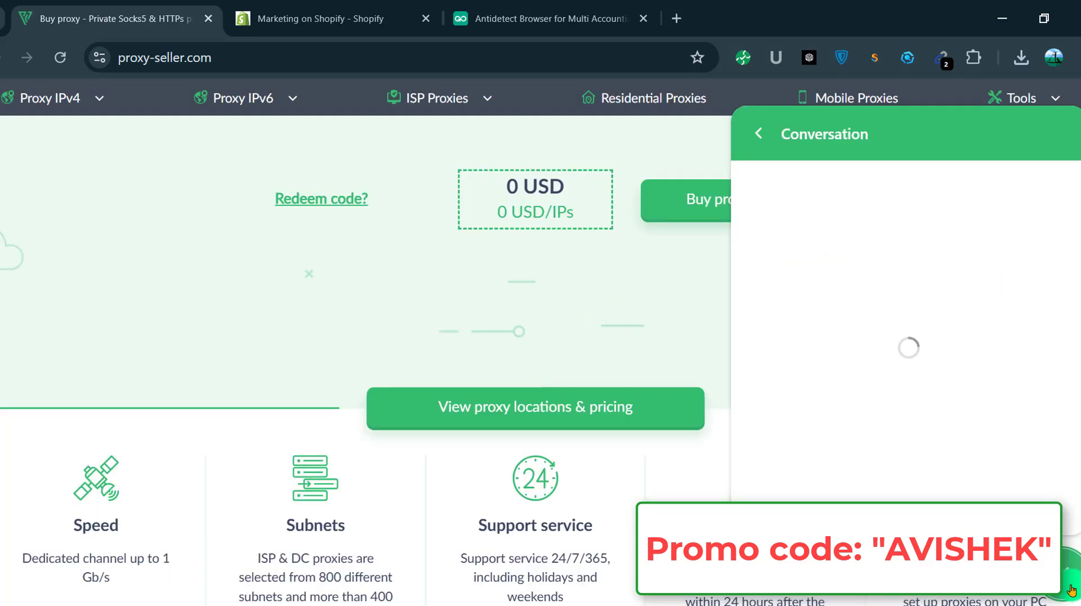
pyautogui.click(435, 333)
pyautogui.scroll(-5, 586, 361)
pyautogui.scroll(10, 586, 360)
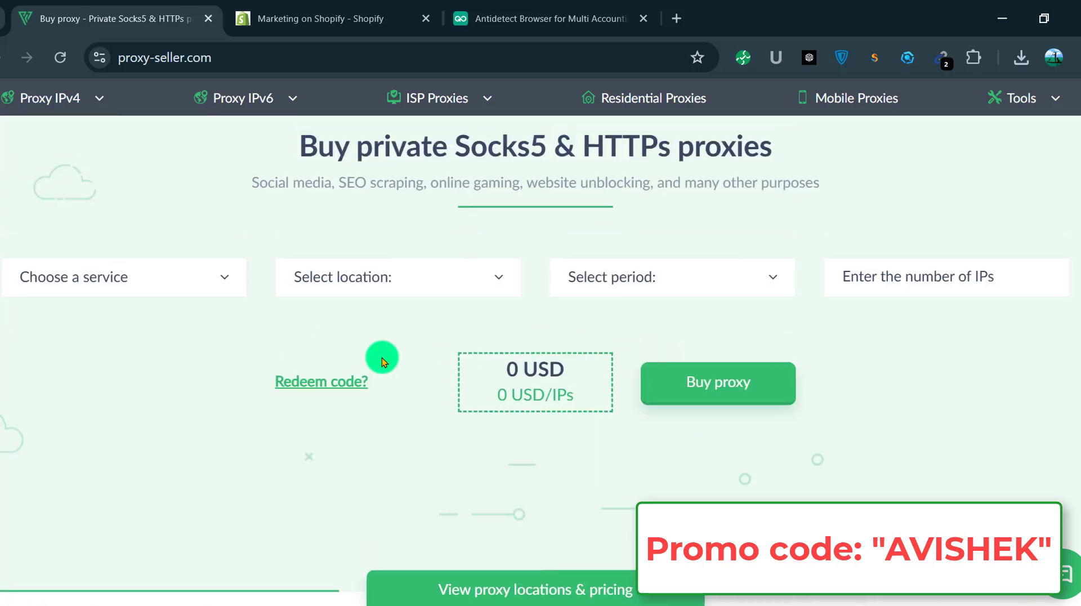
pyautogui.scroll(3, 302, 270)
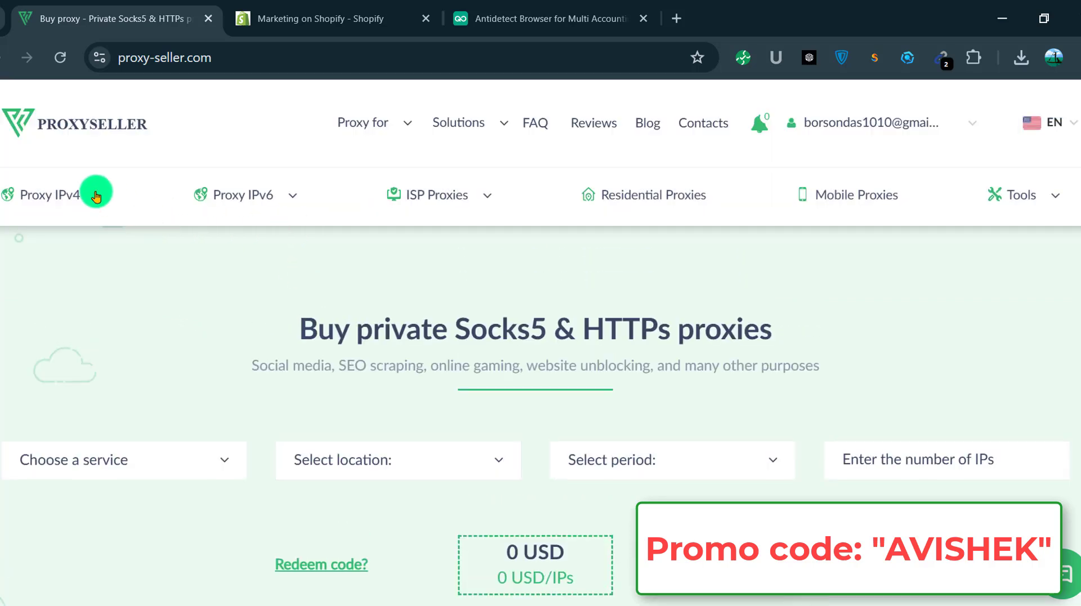
# Open the order form for 1 USA IPv4 proxy from the North America locations.
pyautogui.moveTo(96, 194)
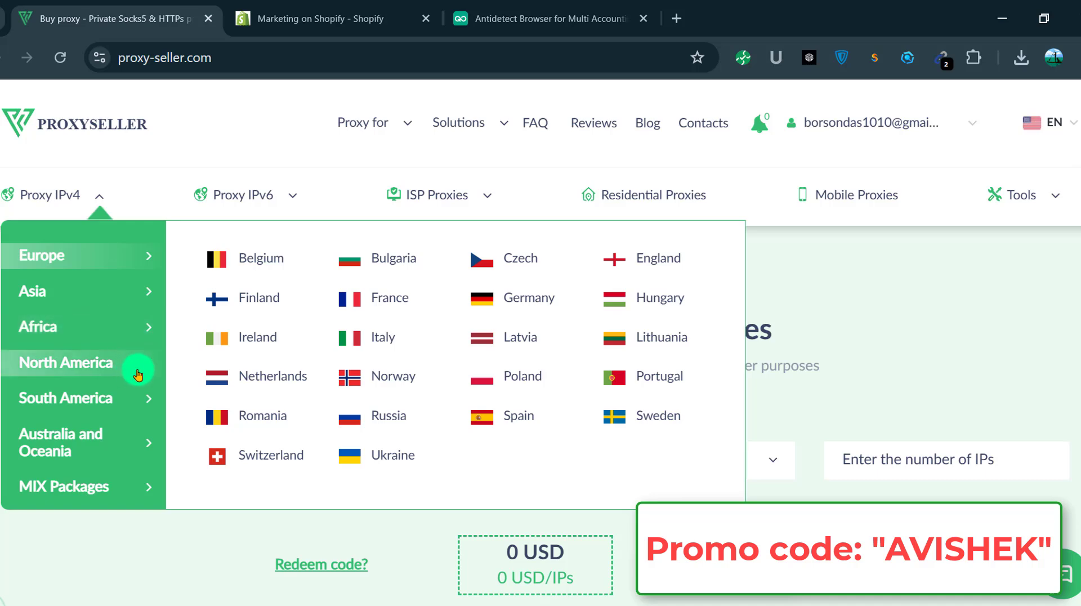
pyautogui.click(138, 374)
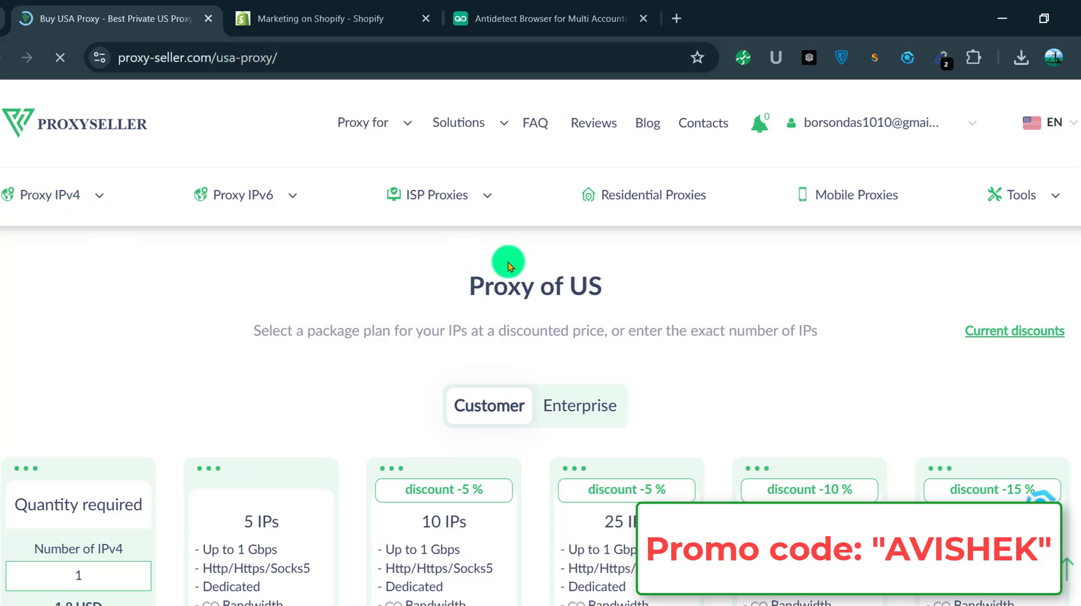
pyautogui.scroll(-3, 331, 237)
pyautogui.click(71, 392)
pyautogui.write('1')
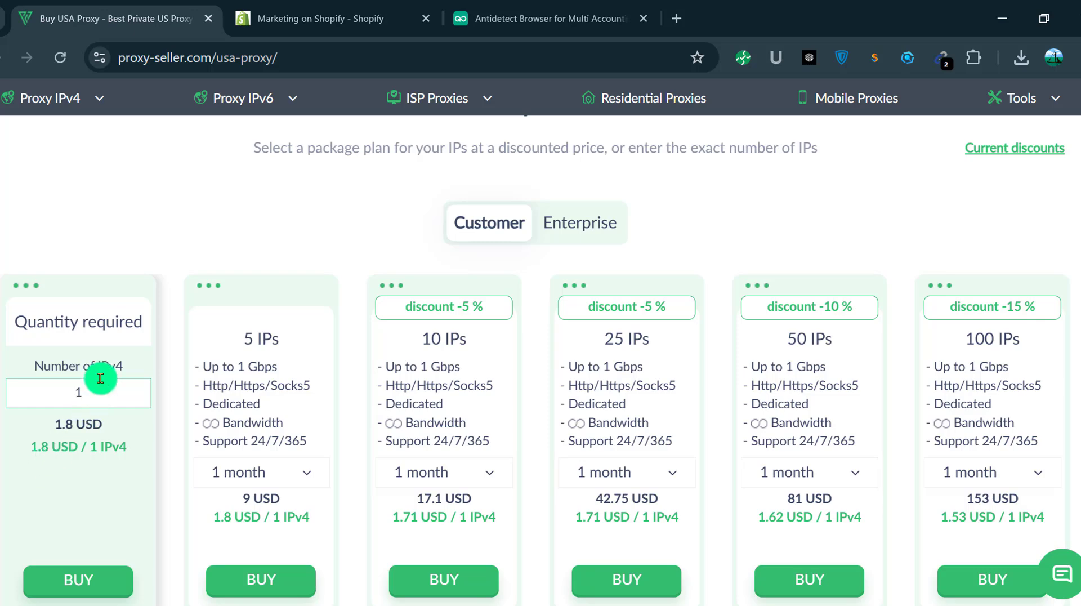
pyautogui.click(107, 585)
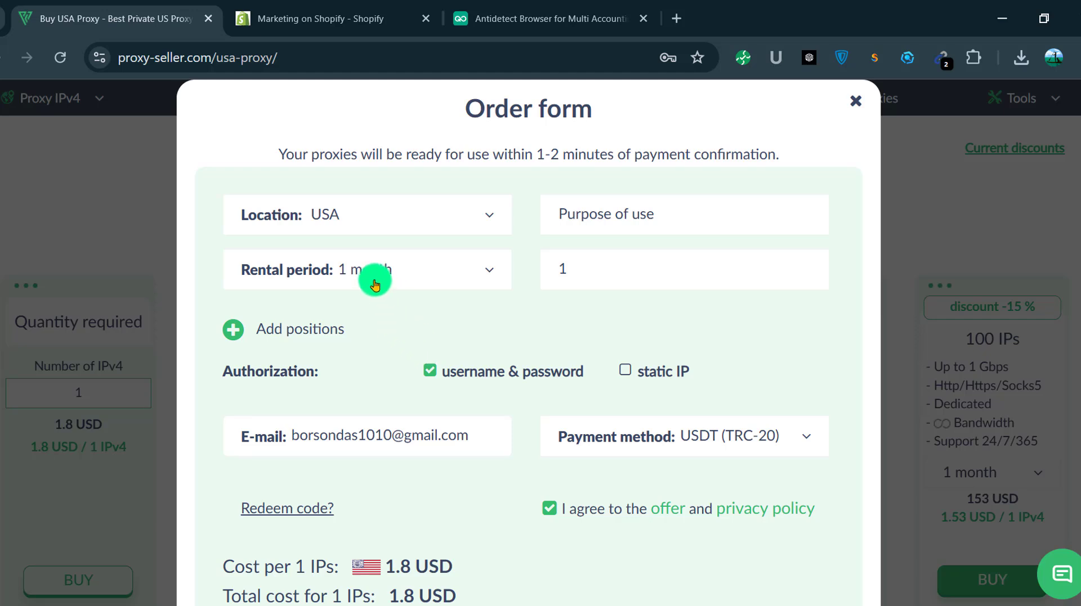
# Review the available rental periods and the remaining fields of the USA proxy order form.
pyautogui.click(455, 267)
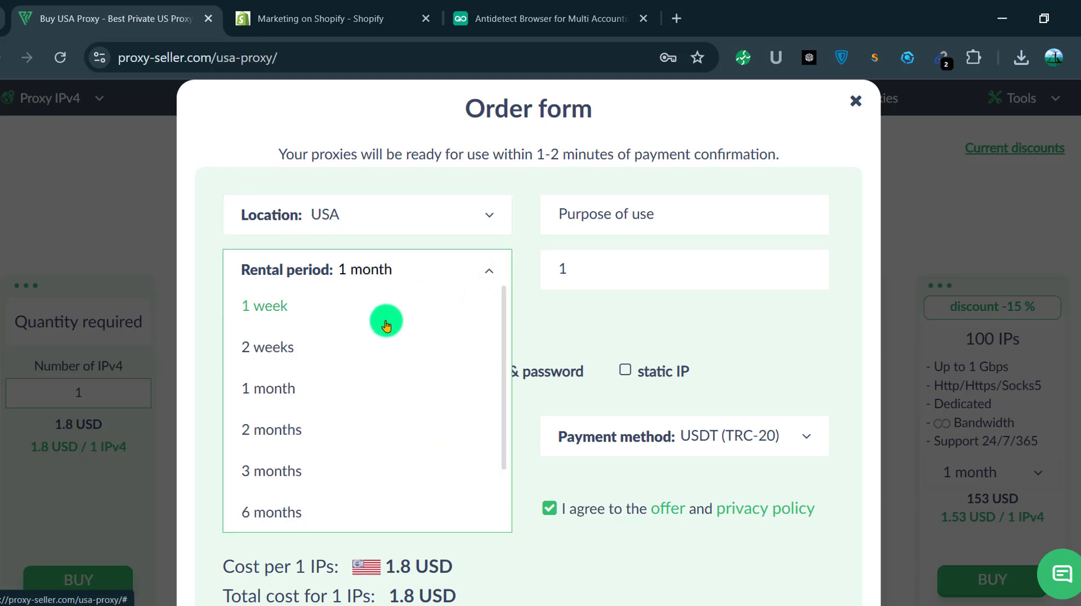
pyautogui.click(568, 329)
pyautogui.scroll(-2, 577, 333)
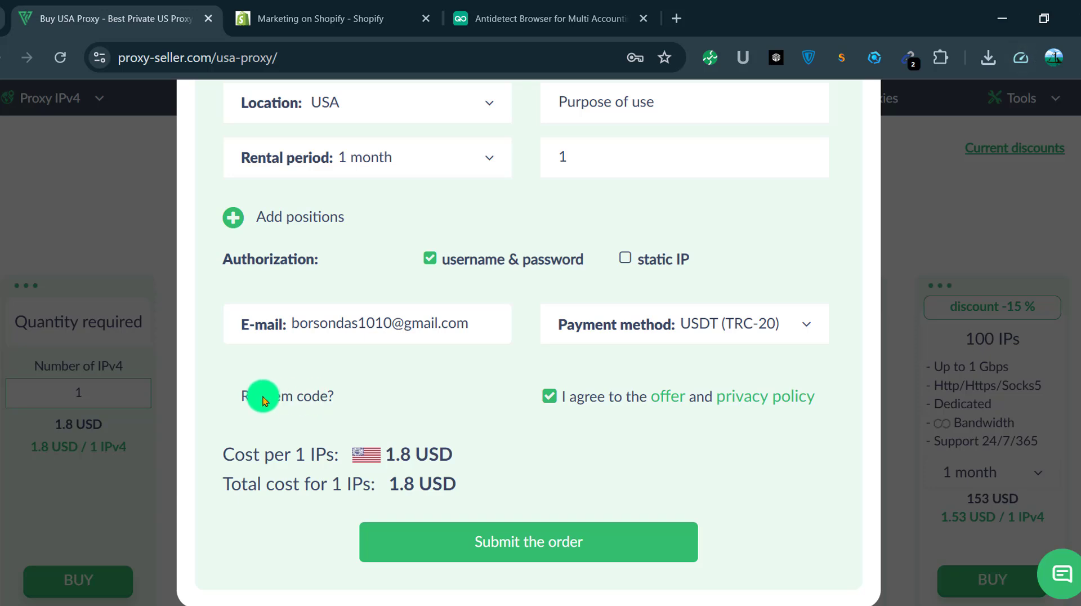
# Apply the promo code to the 1-month USA proxy order, review the form and close it without submitting.
pyautogui.click(327, 398)
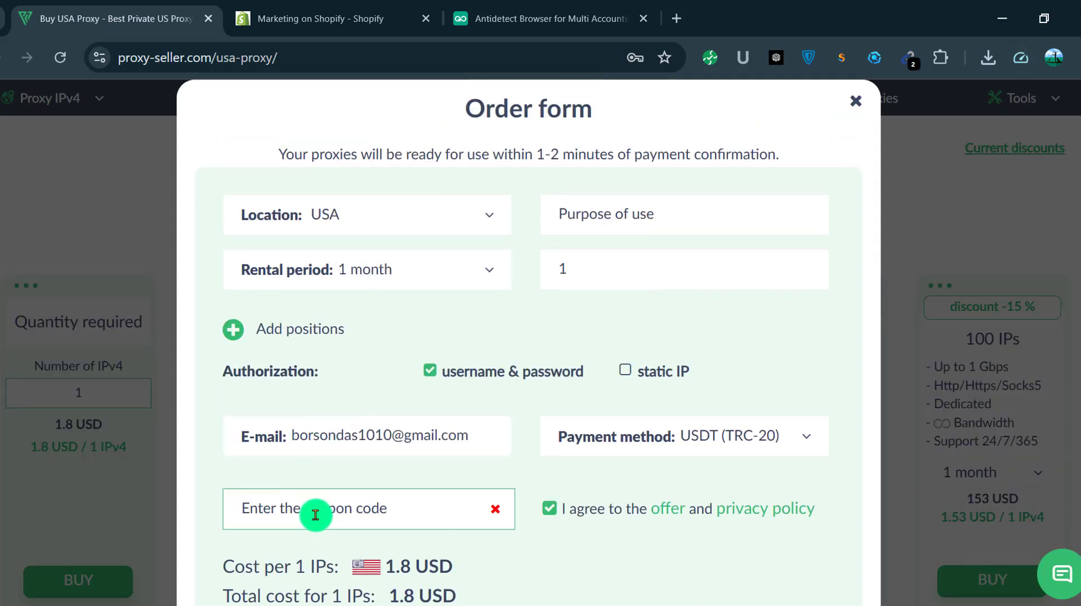
pyautogui.click(316, 514)
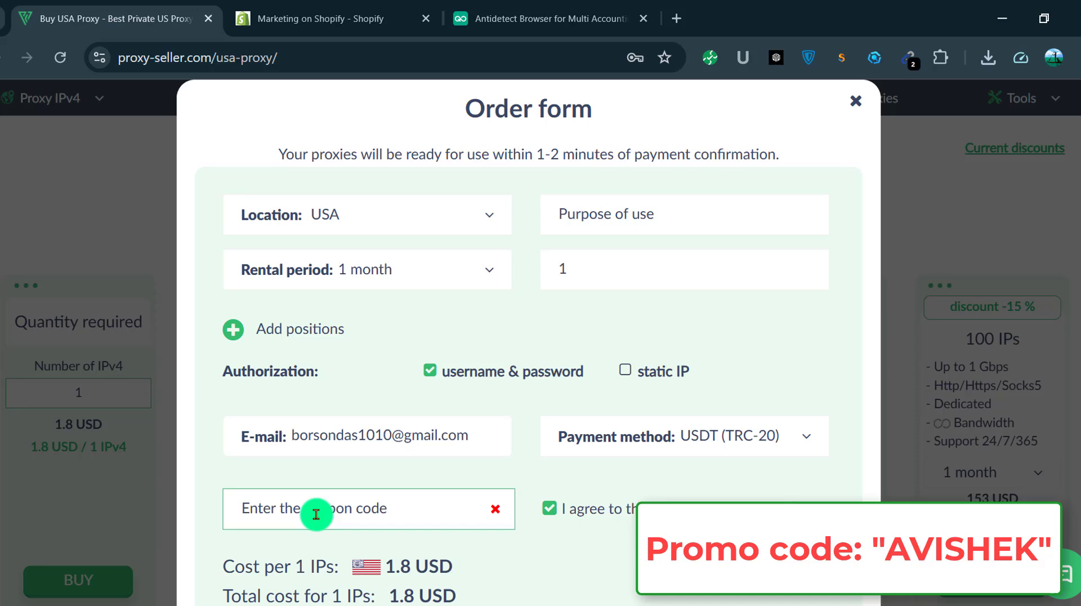
pyautogui.write('Avishek')
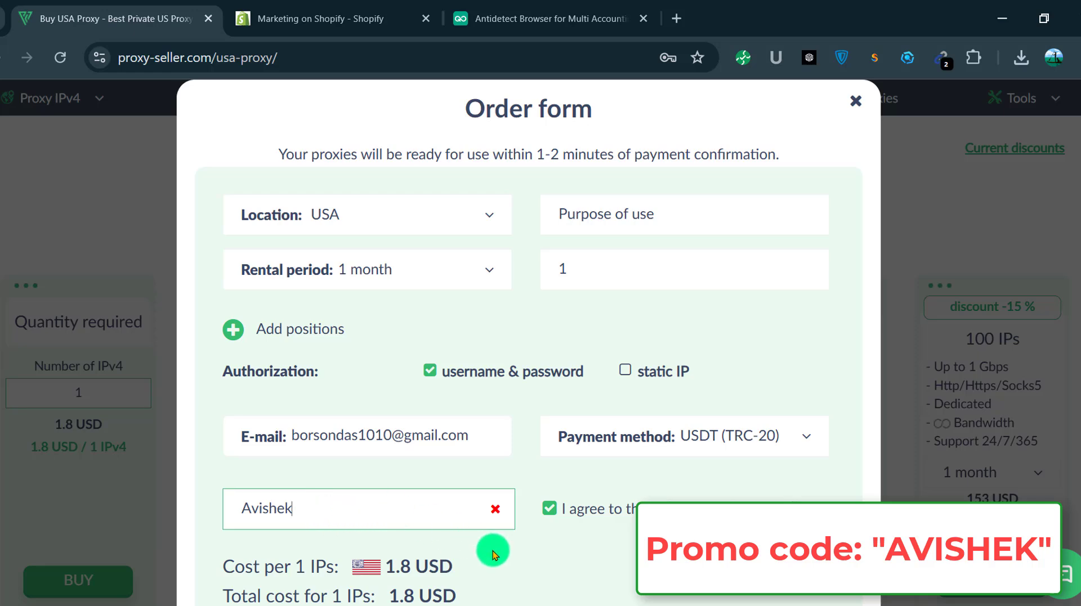
pyautogui.click(512, 476)
pyautogui.scroll(-2, 514, 471)
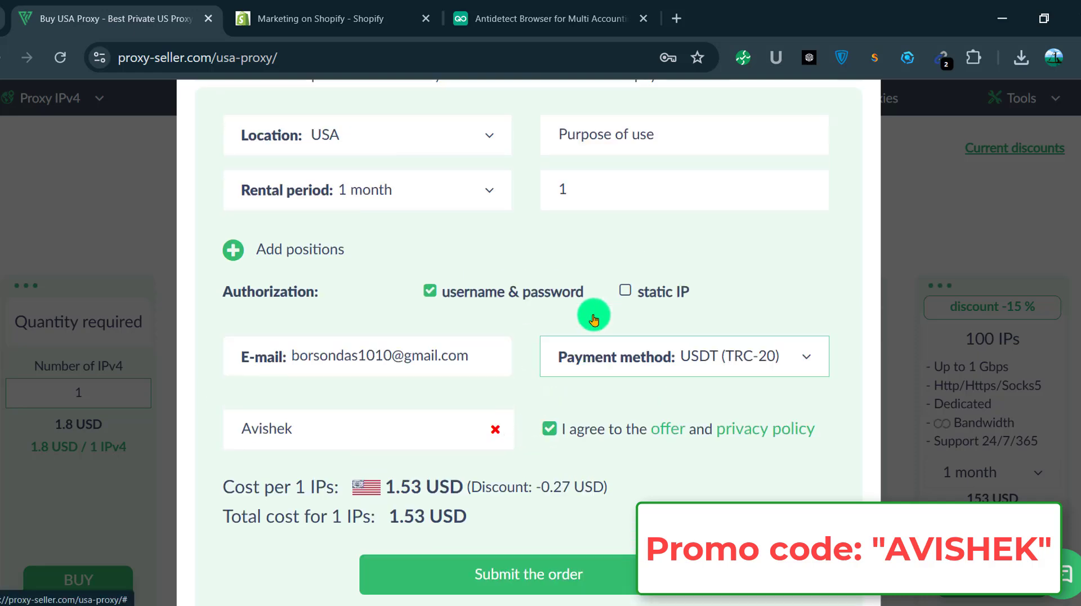
pyautogui.scroll(2, 586, 288)
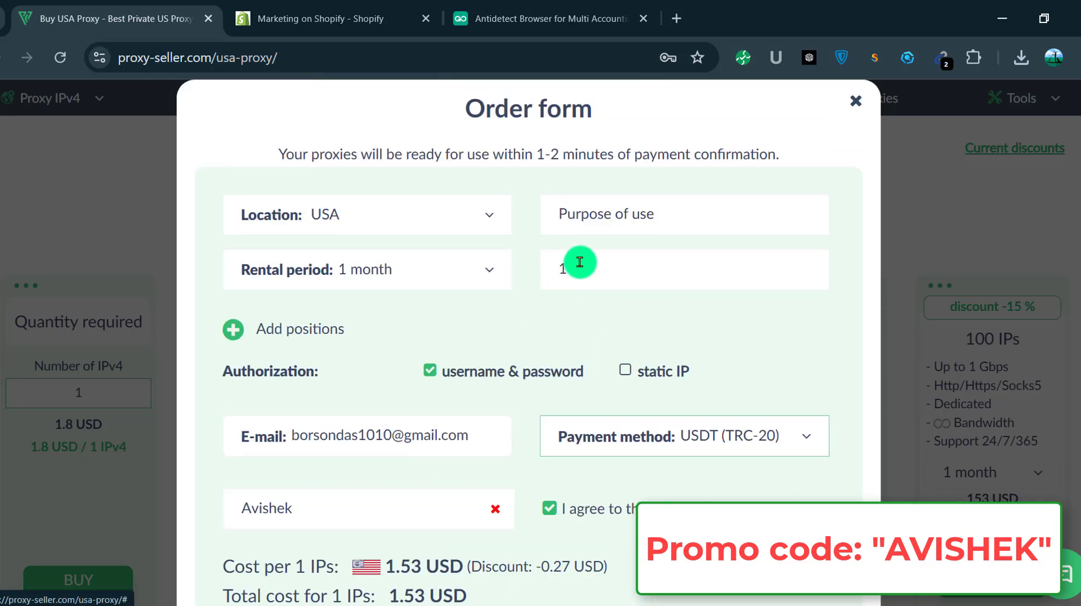
pyautogui.click(855, 106)
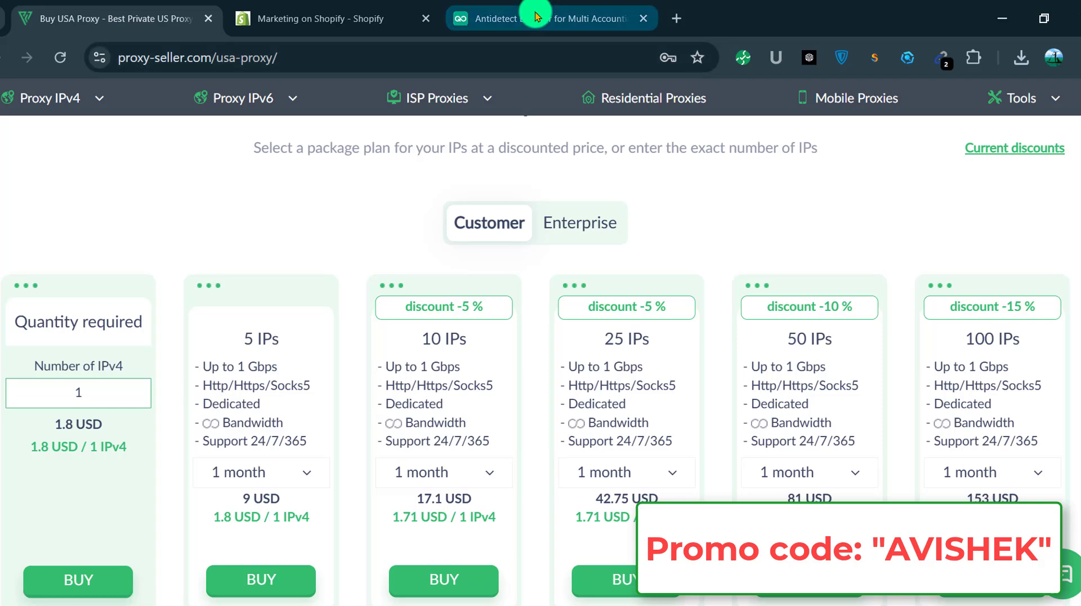
# Switch to the open Gologin website and look over its home page and antidetect browser features.
pyautogui.click(557, 18)
pyautogui.scroll(-10, 433, 327)
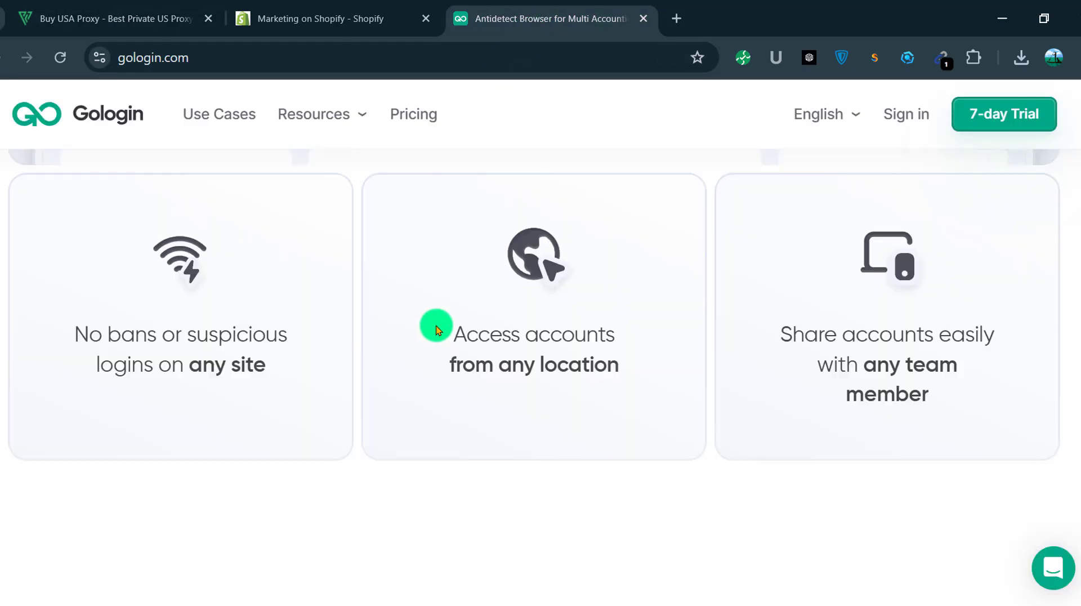
pyautogui.scroll(10, 436, 326)
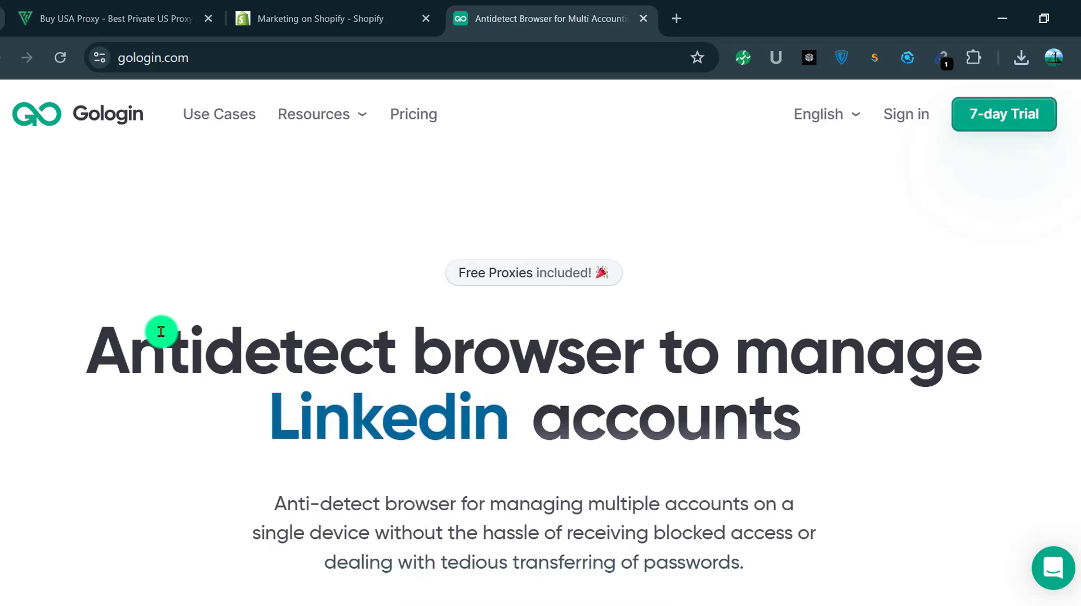
pyautogui.scroll(-5, 159, 330)
pyautogui.scroll(5, 160, 338)
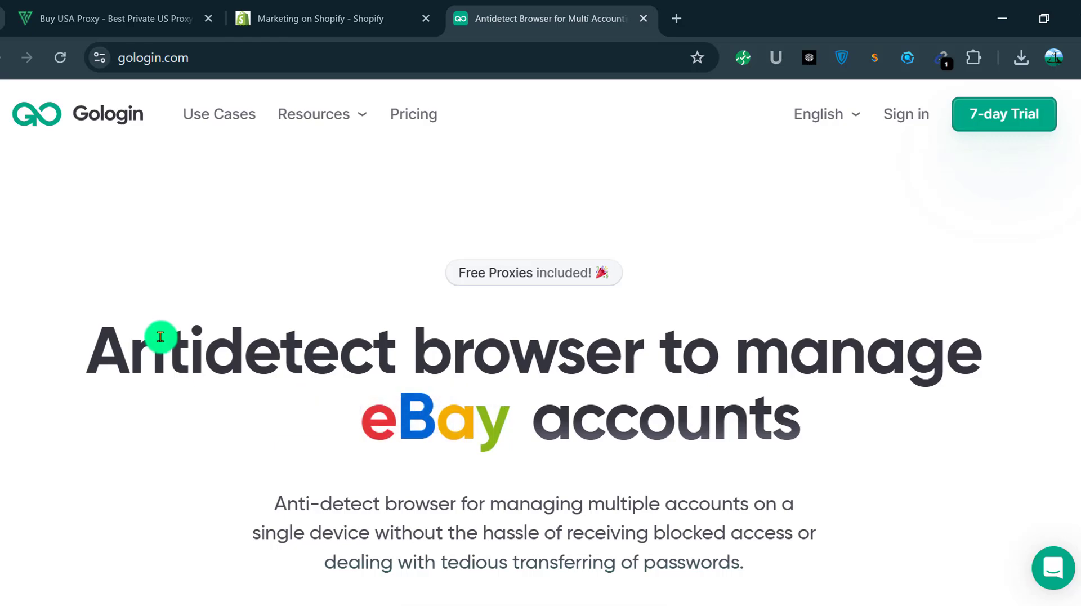
pyautogui.scroll(-15, 148, 304)
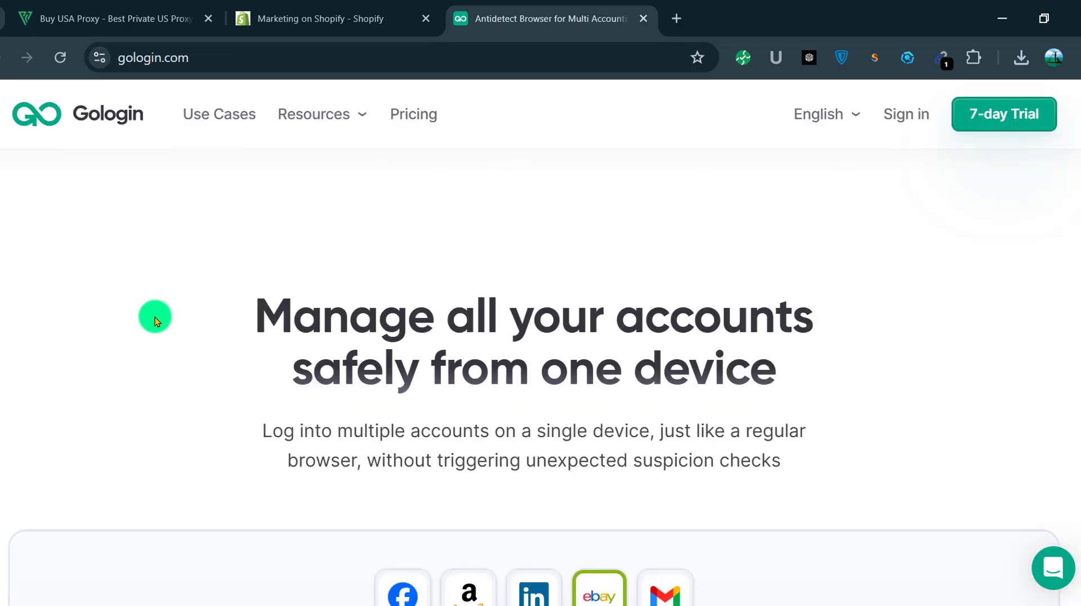
pyautogui.scroll(15, 148, 329)
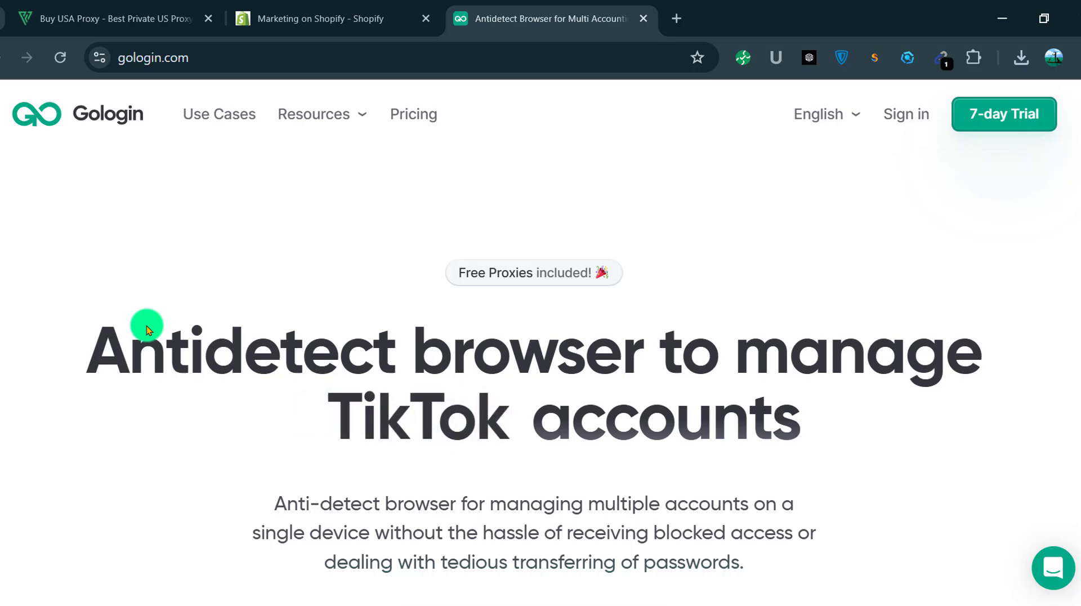
pyautogui.scroll(-2, 150, 327)
pyautogui.scroll(2, 156, 312)
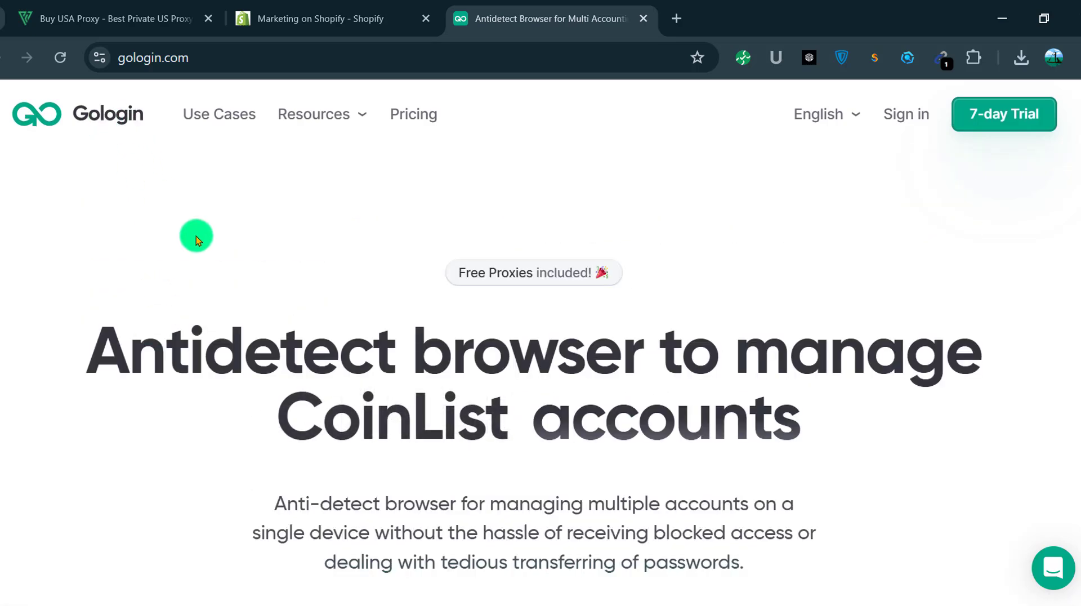
# Download Gologin for Windows and run its installer from the Downloads folder.
pyautogui.scroll(-3, 198, 235)
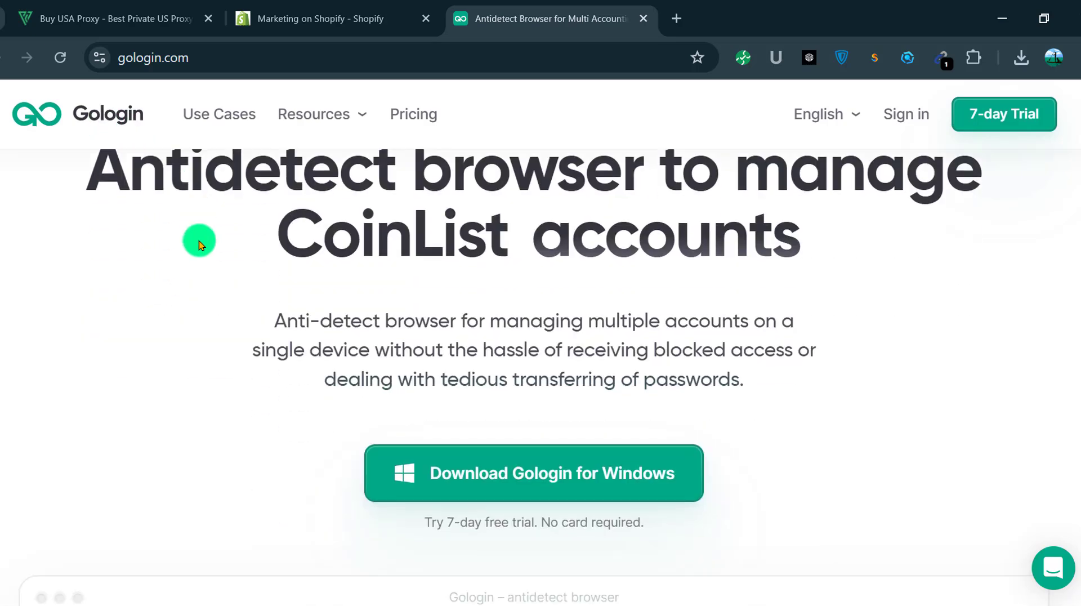
pyautogui.click(523, 488)
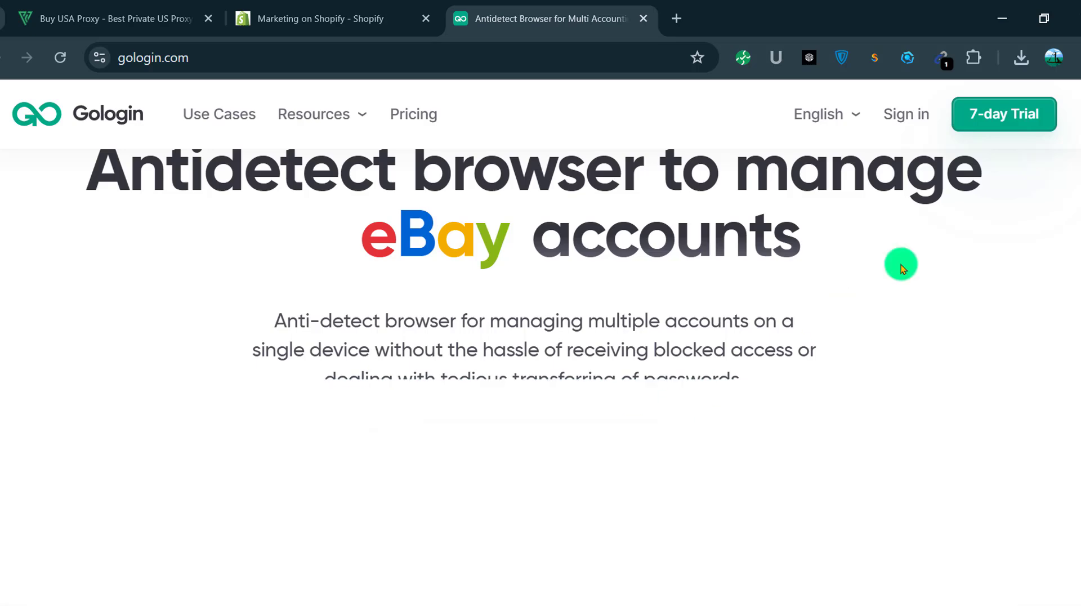
pyautogui.click(1022, 57)
pyautogui.click(968, 134)
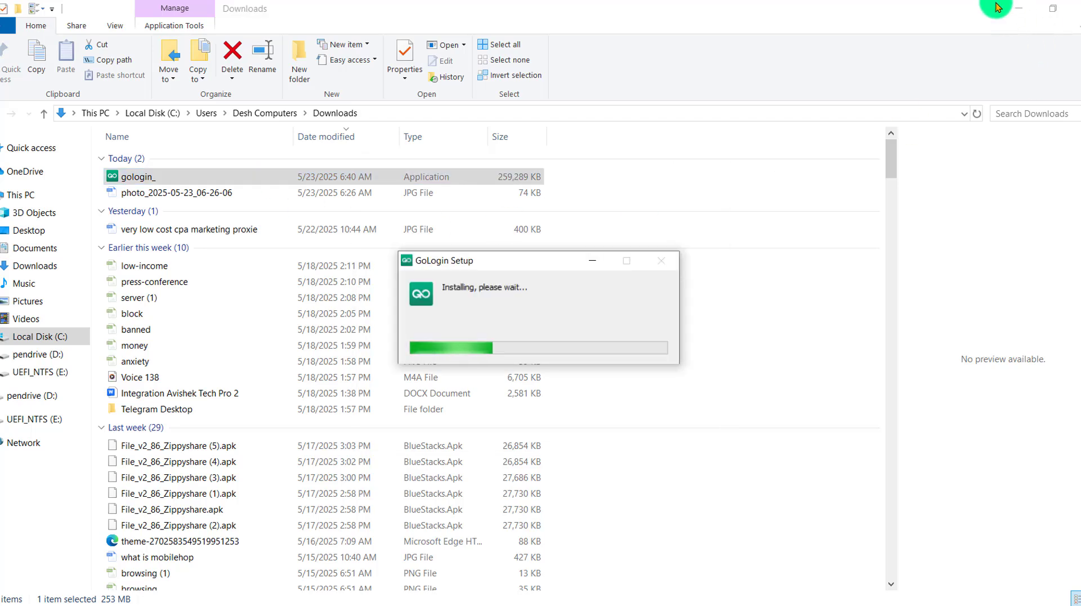
pyautogui.click(1028, 8)
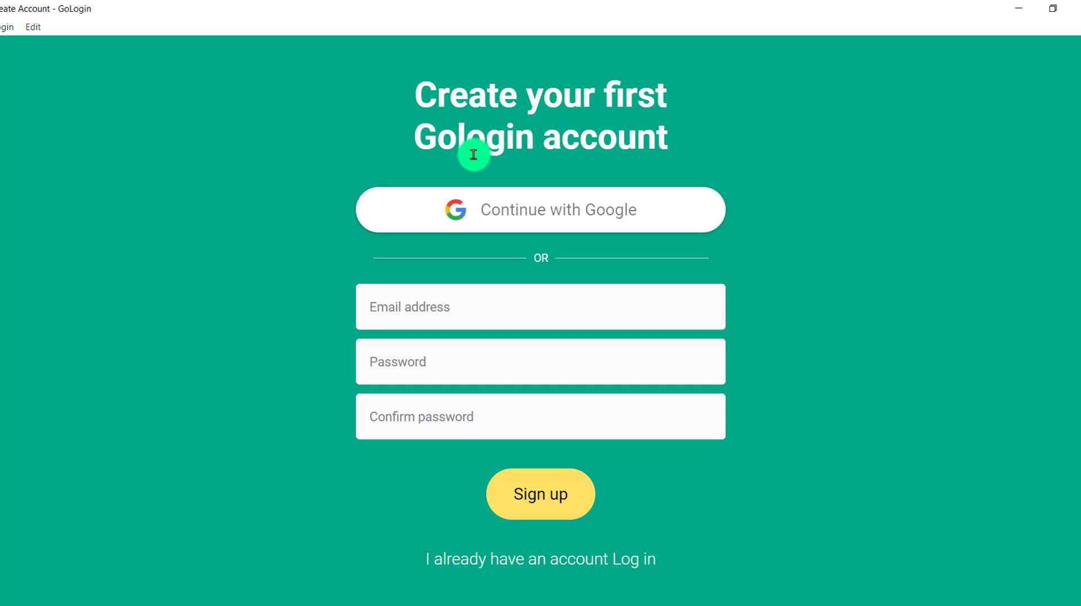
# Switch back to the Chrome browser and open temp-mail.org in a new tab.
pyautogui.moveTo(497, 604)
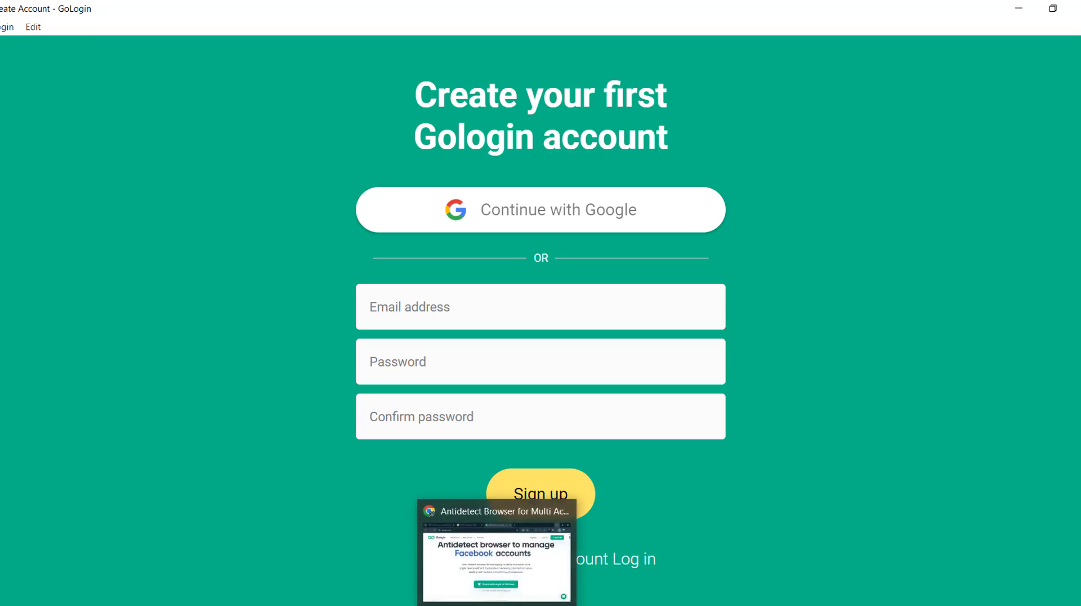
pyautogui.click(485, 490)
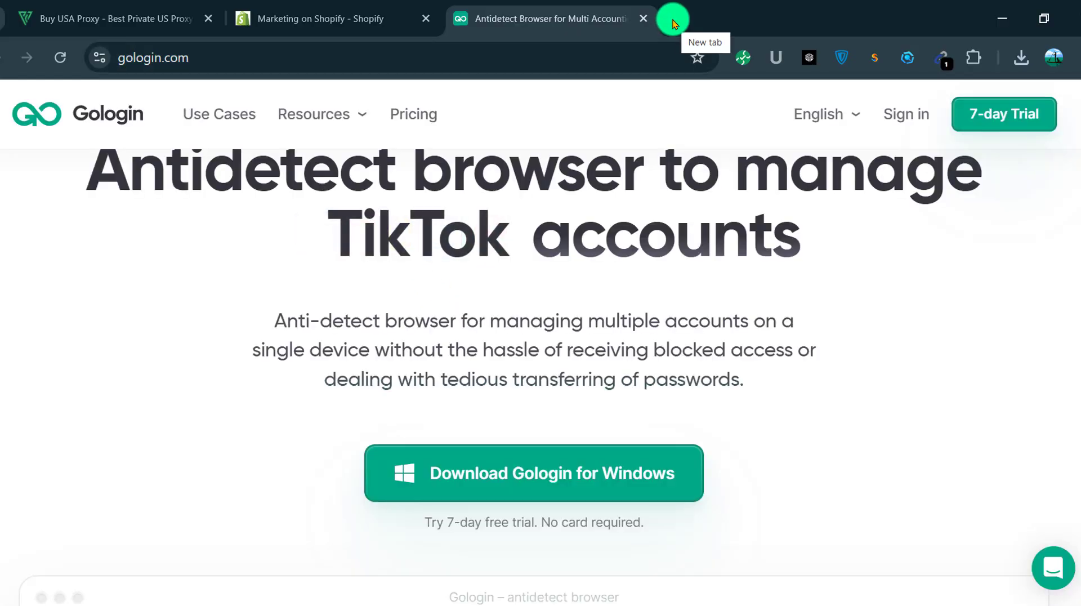
pyautogui.click(674, 19)
pyautogui.write('t')
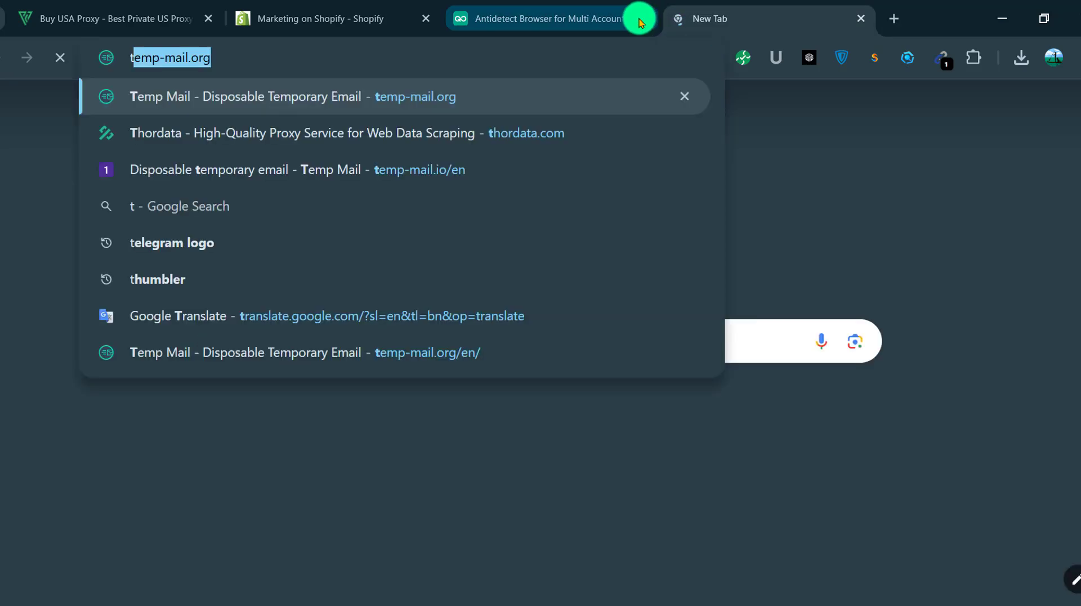
pyautogui.click(399, 90)
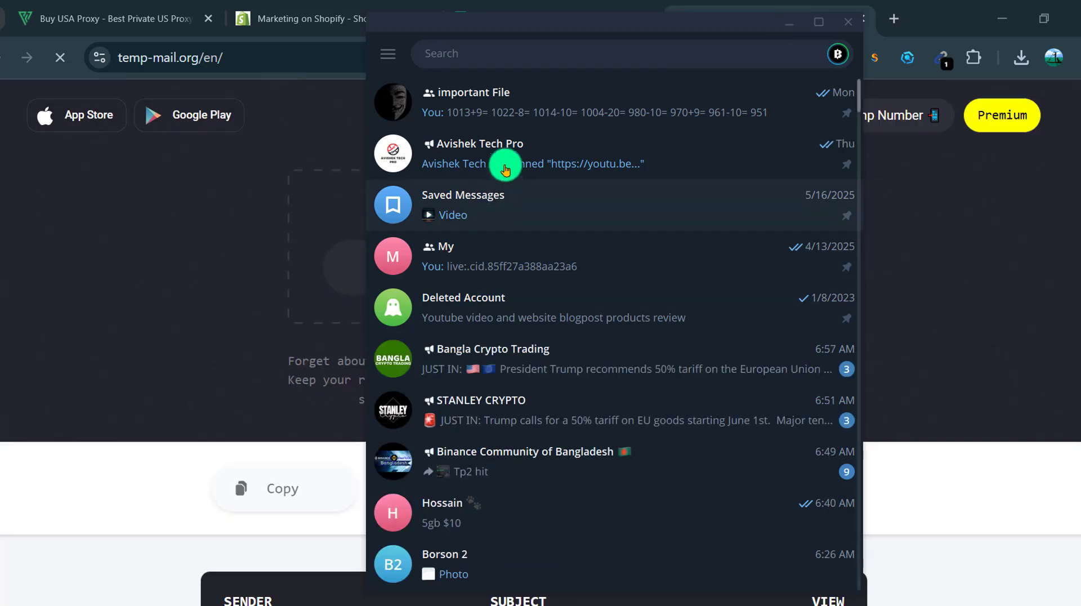
# Open the Avishek Tech Pro channel in Telegram and look through its earlier proxy posts.
pyautogui.click(505, 164)
pyautogui.scroll(5, 716, 325)
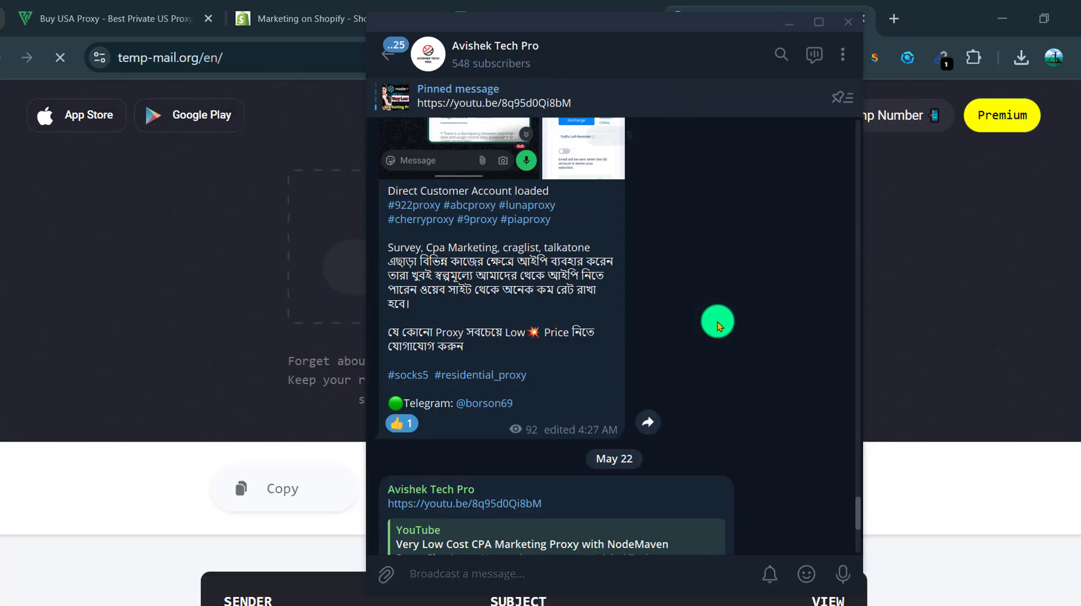
pyautogui.scroll(10, 715, 318)
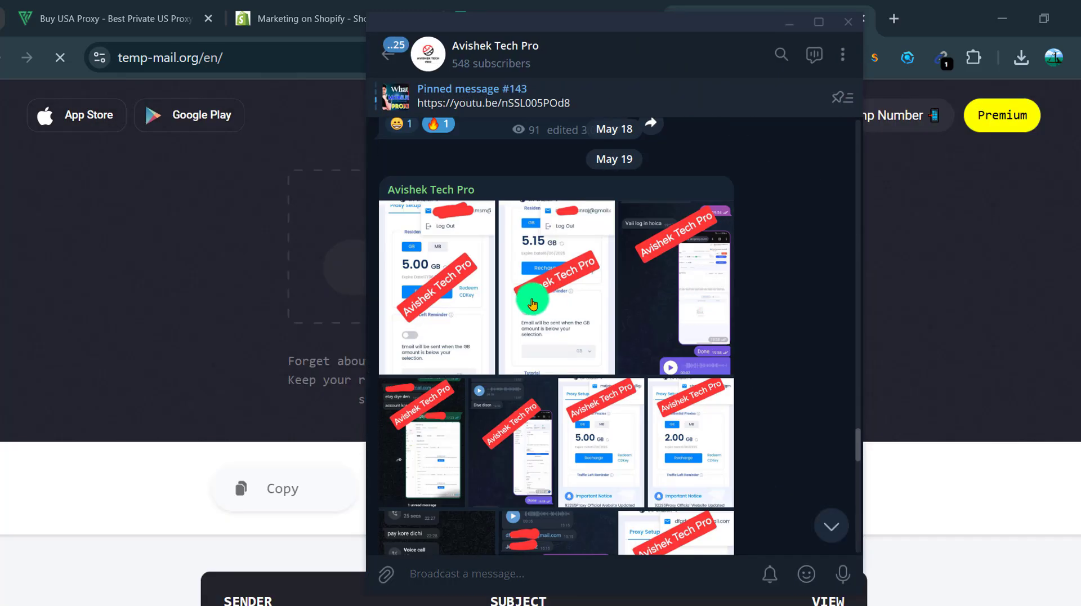
pyautogui.scroll(6, 572, 338)
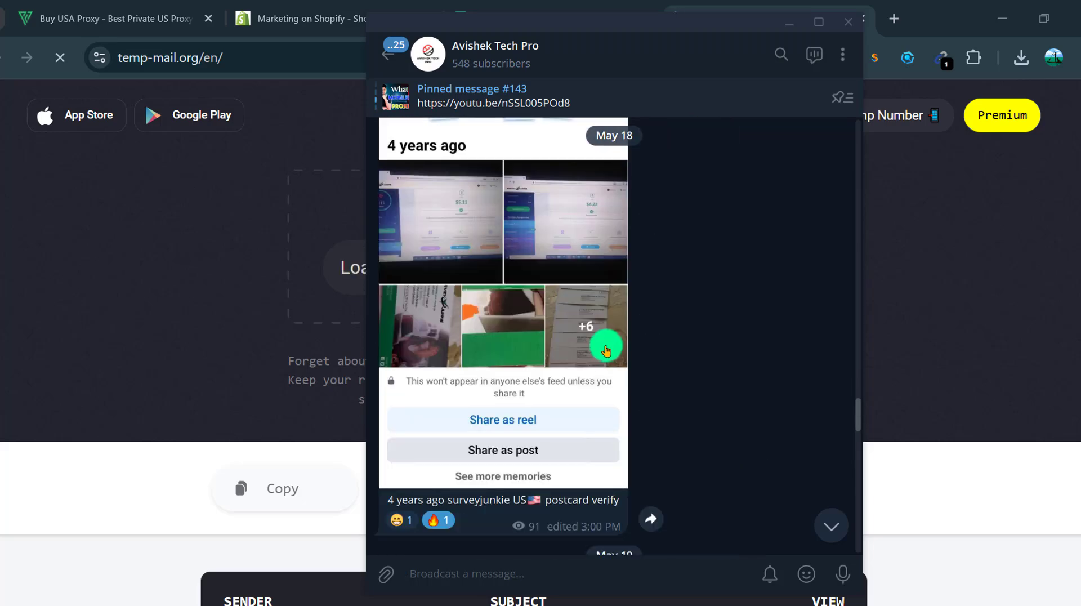
pyautogui.scroll(10, 606, 351)
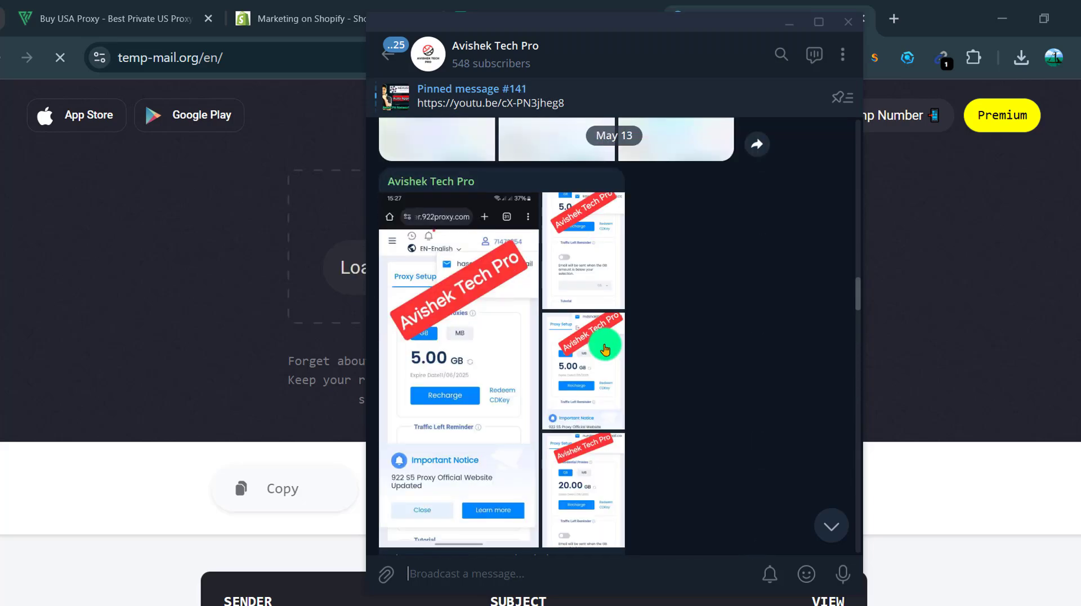
pyautogui.scroll(12, 605, 350)
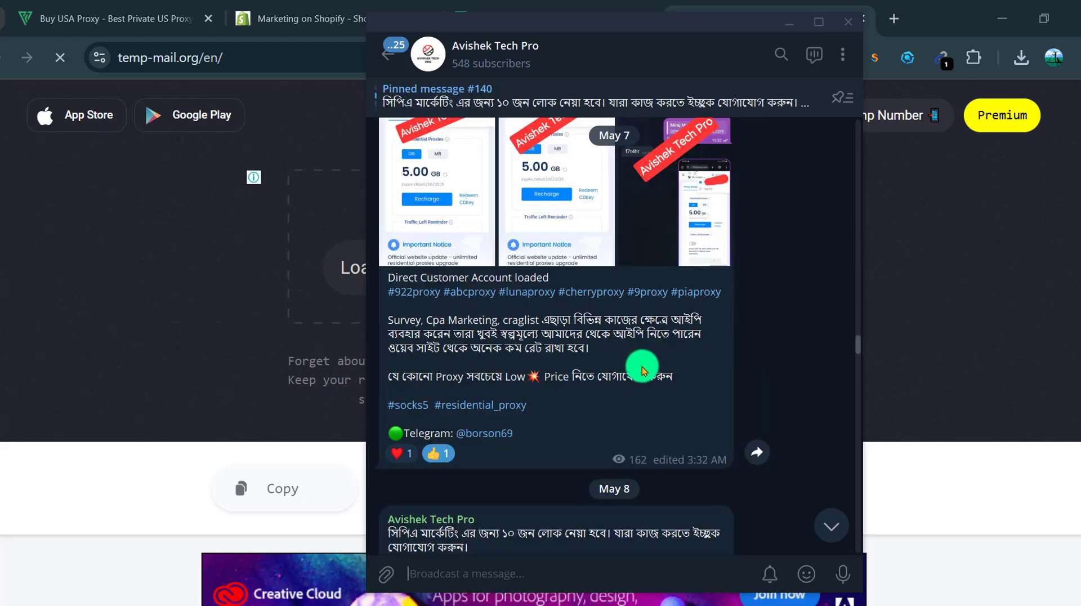
# Return to the Temp Mail page in Chrome, copy the temporary email address and paste it into the Gologin sign-up form.
pyautogui.scroll(10, 643, 370)
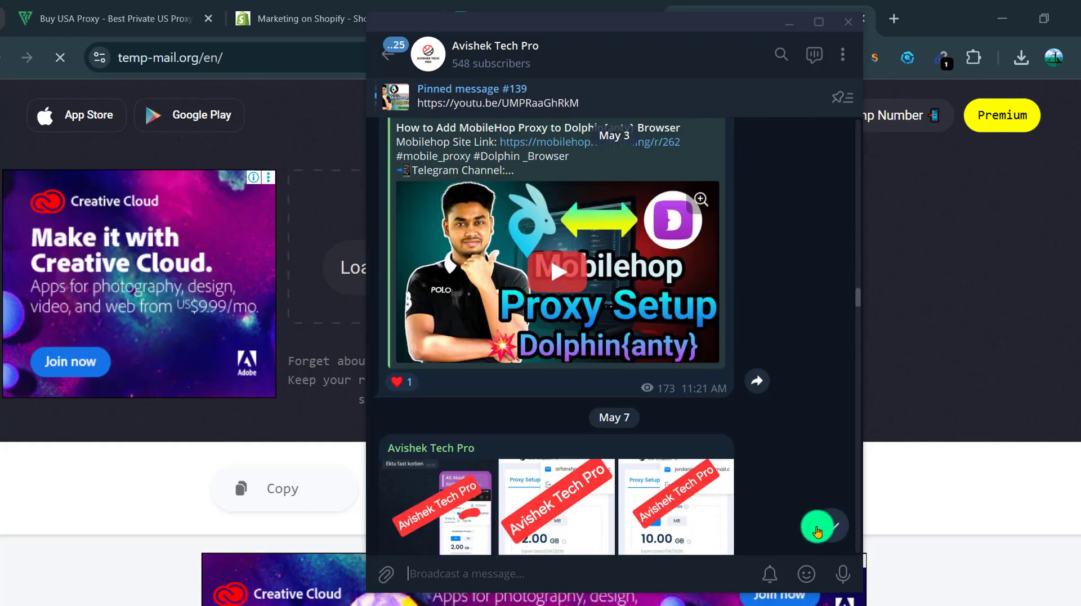
pyautogui.hotkey('alt', 'Tab')
pyautogui.click(722, 267)
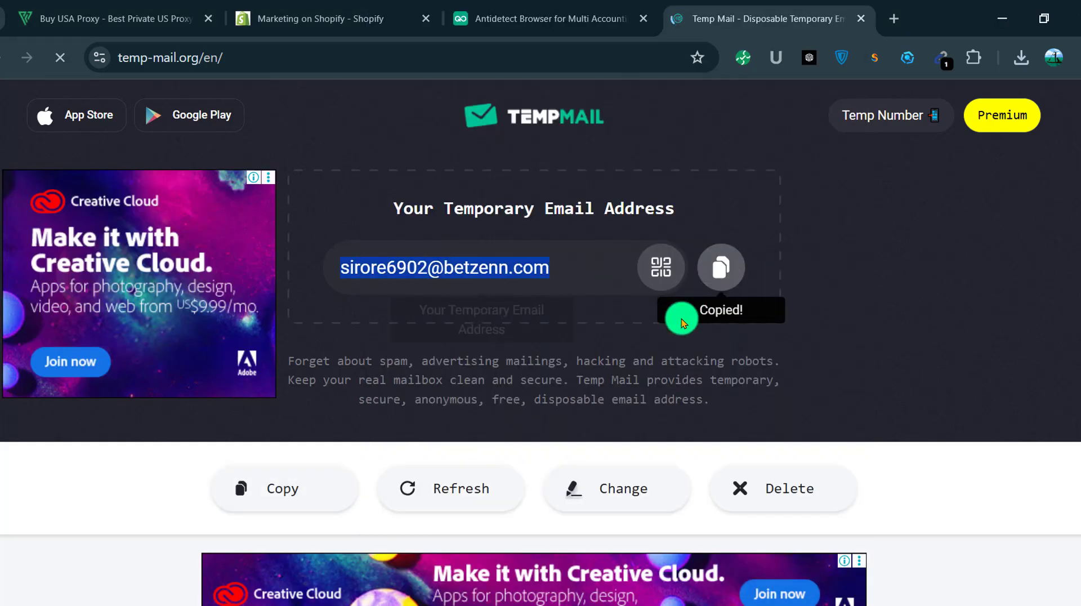
pyautogui.click(1001, 17)
pyautogui.click(476, 304)
pyautogui.hotkey('ctrl', 'v')
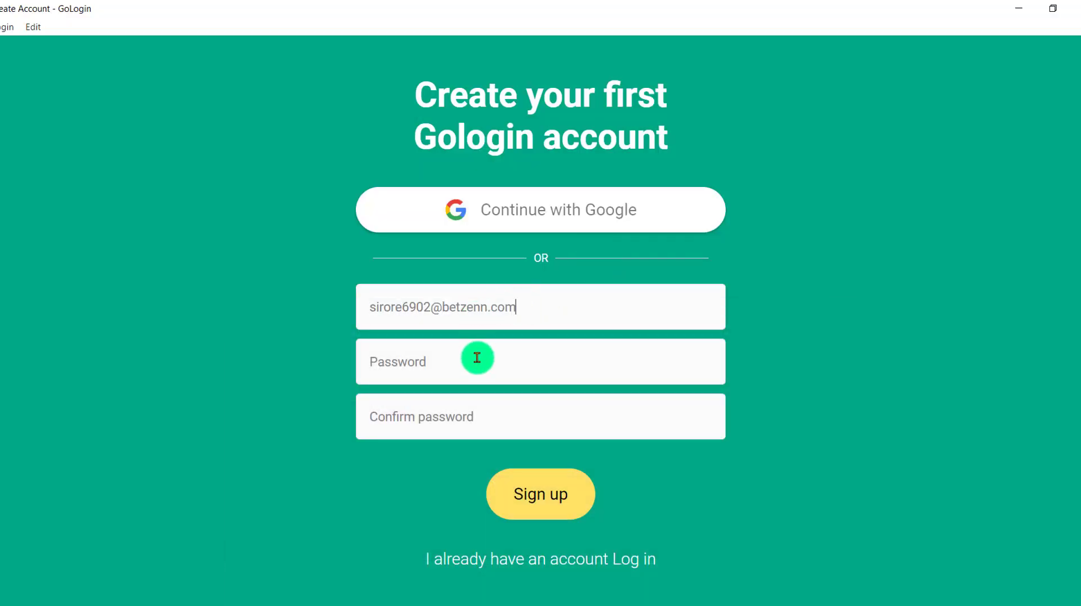
# Enter the account password and its confirmation in the Gologin sign-up form and submit the registration.
pyautogui.click(477, 357)
pyautogui.hotkey('ctrl', 'v')
pyautogui.click(479, 415)
pyautogui.hotkey('ctrl', 'v')
pyautogui.click(549, 494)
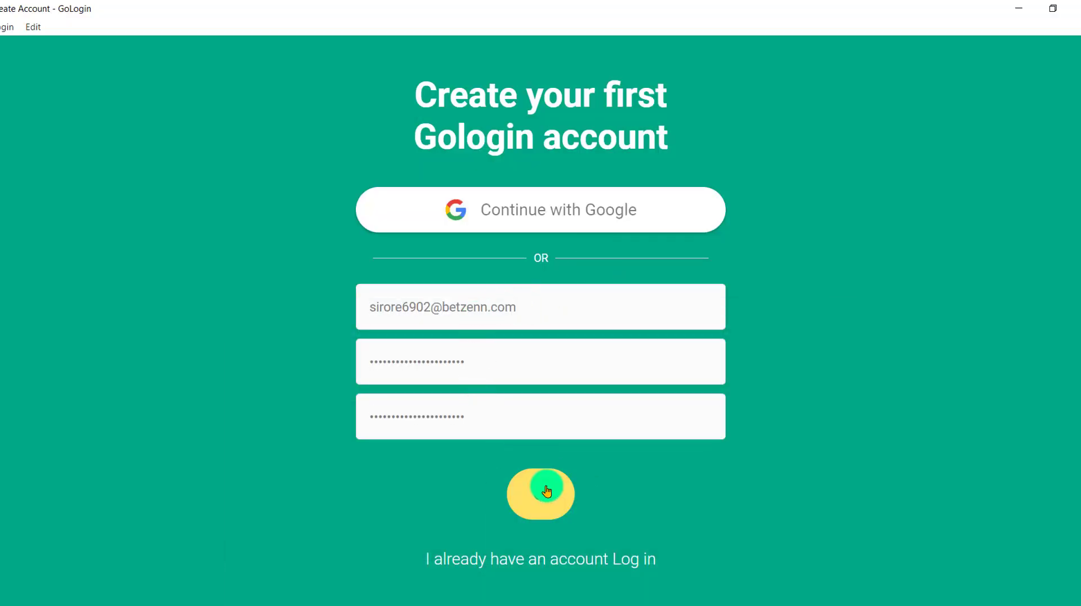
# Answer the Gologin account setup questions, choosing "Yes, I've used proxies" for proxy experience.
pyautogui.click(532, 336)
pyautogui.click(482, 344)
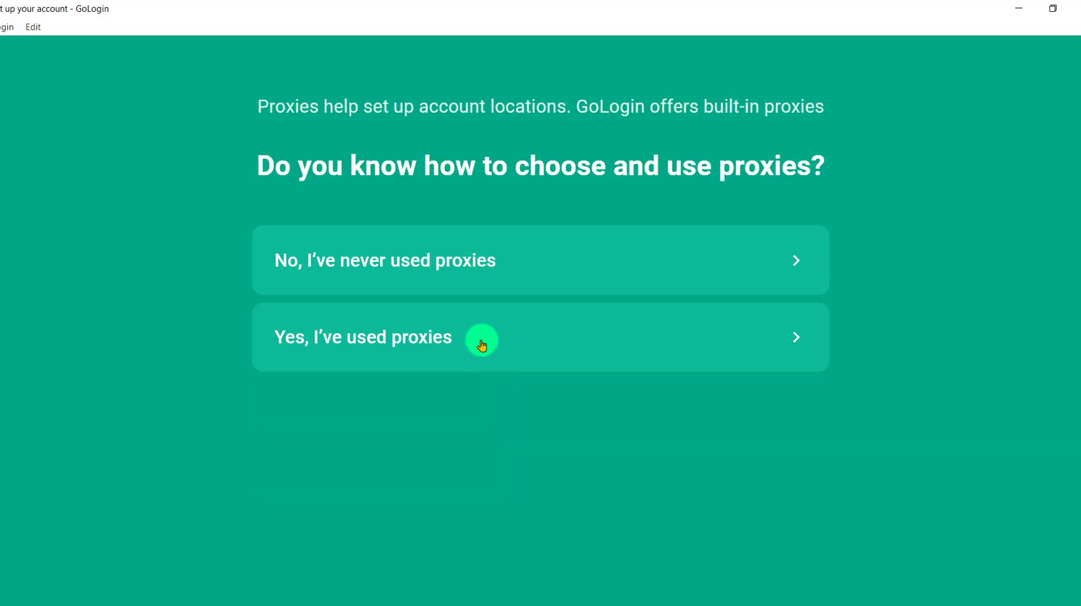
pyautogui.click(481, 338)
pyautogui.click(470, 309)
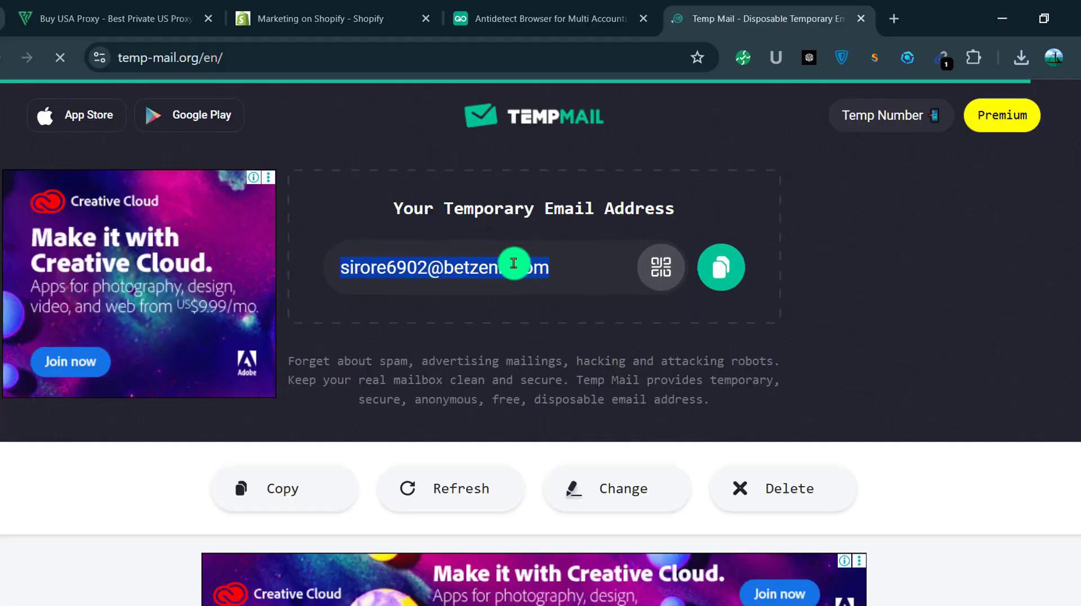
# Open the "Gologin: confirm your registration" email in the Temp Mail inbox and confirm the registration.
pyautogui.scroll(-5, 513, 262)
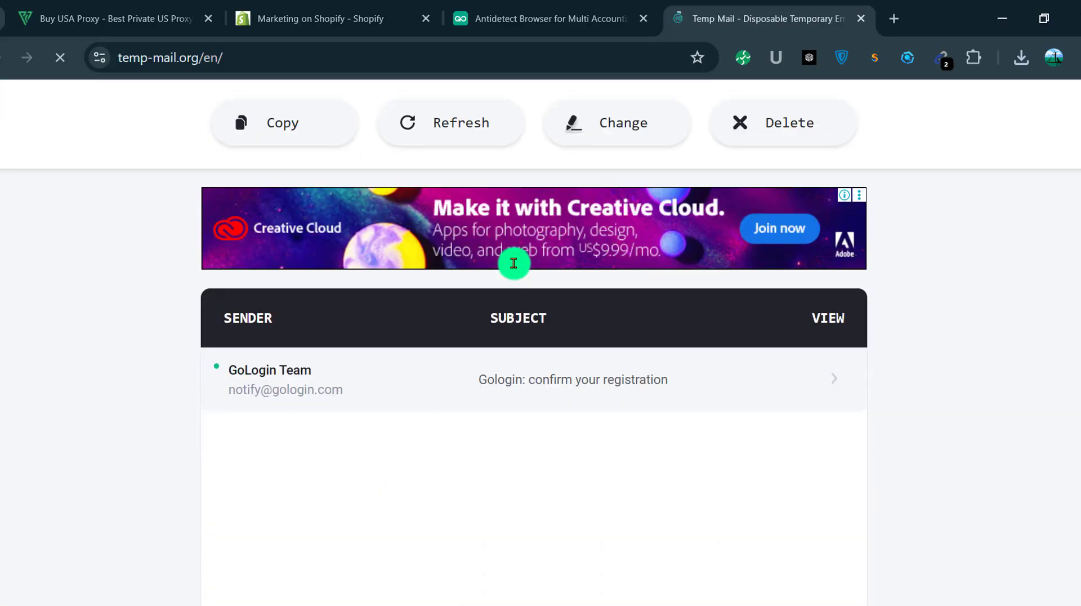
pyautogui.click(571, 389)
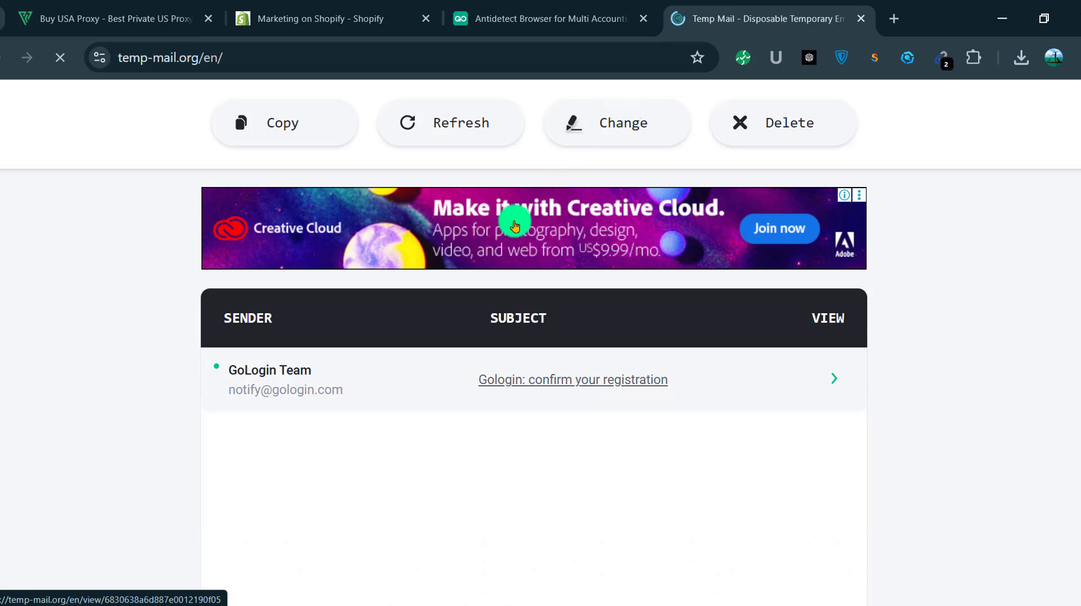
pyautogui.scroll(-1, 485, 302)
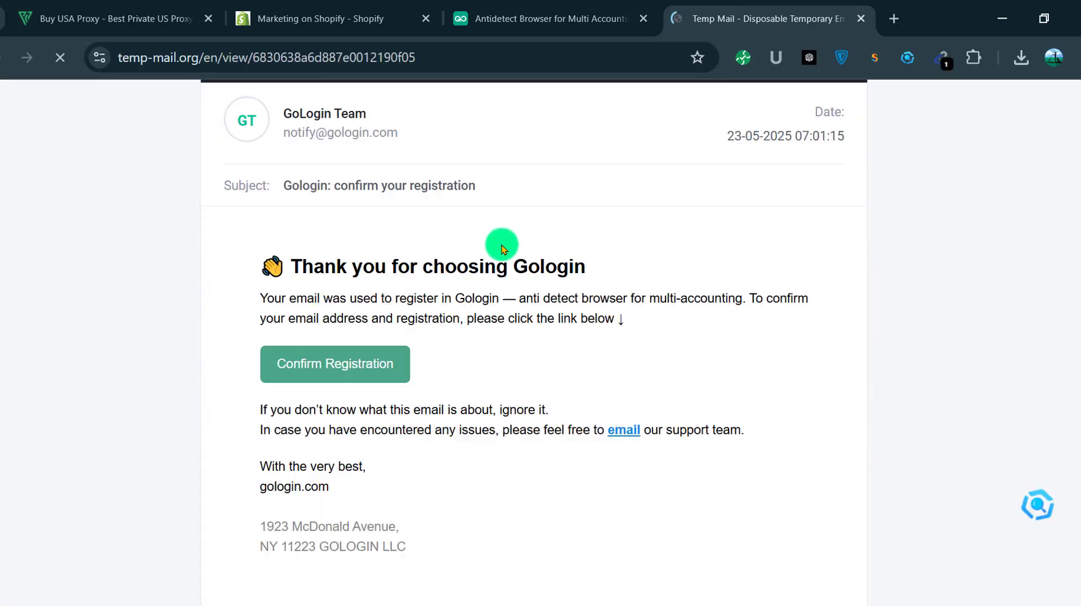
pyautogui.click(359, 372)
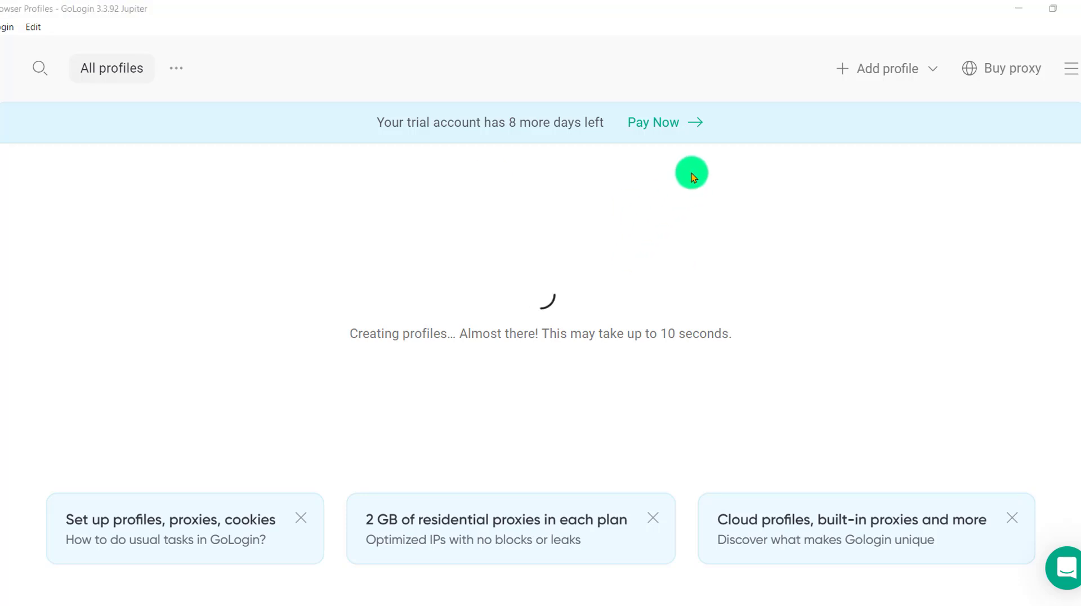
# Start a new browser profile in the Gologin desktop app and look over its proxy settings.
pyautogui.click(836, 77)
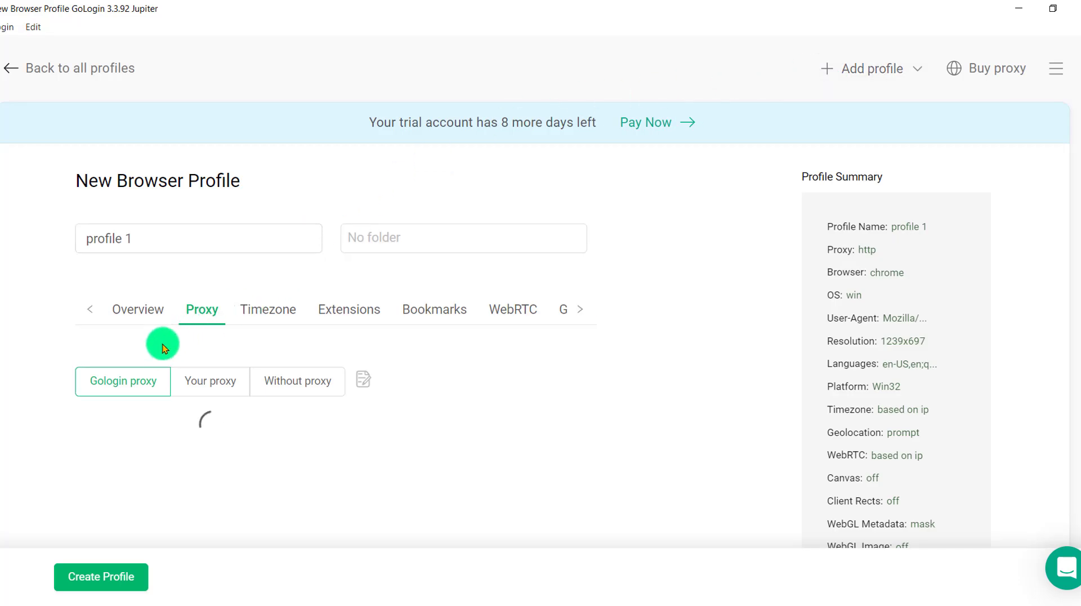
pyautogui.scroll(-3, 201, 343)
pyautogui.scroll(3, 201, 344)
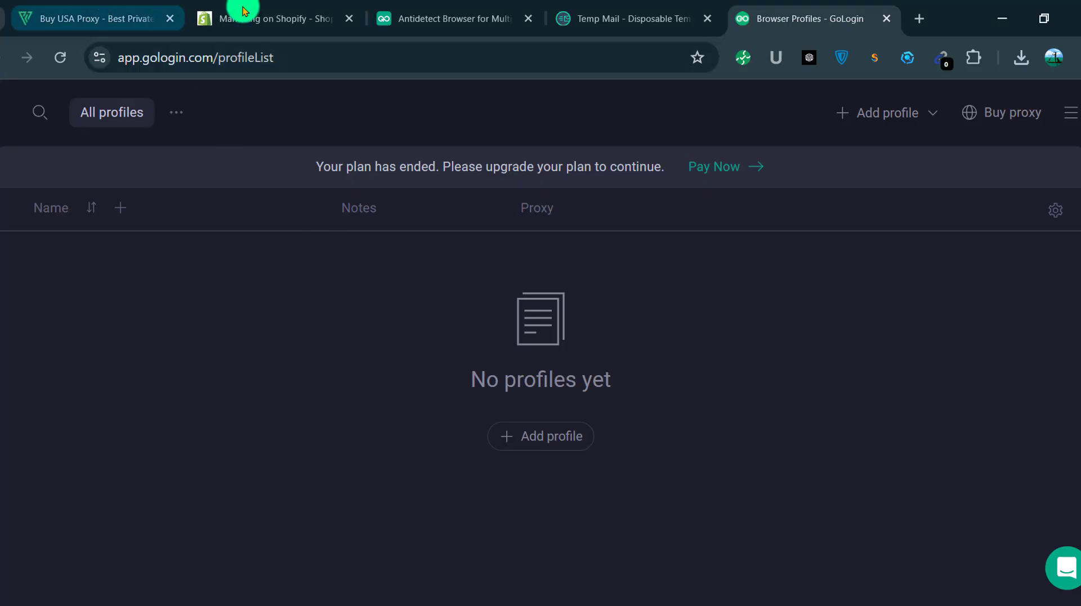
# Switch to the Proxy-Seller USA proxy page in Chrome and look over the IP package plans.
pyautogui.click(265, 17)
pyautogui.click(68, 17)
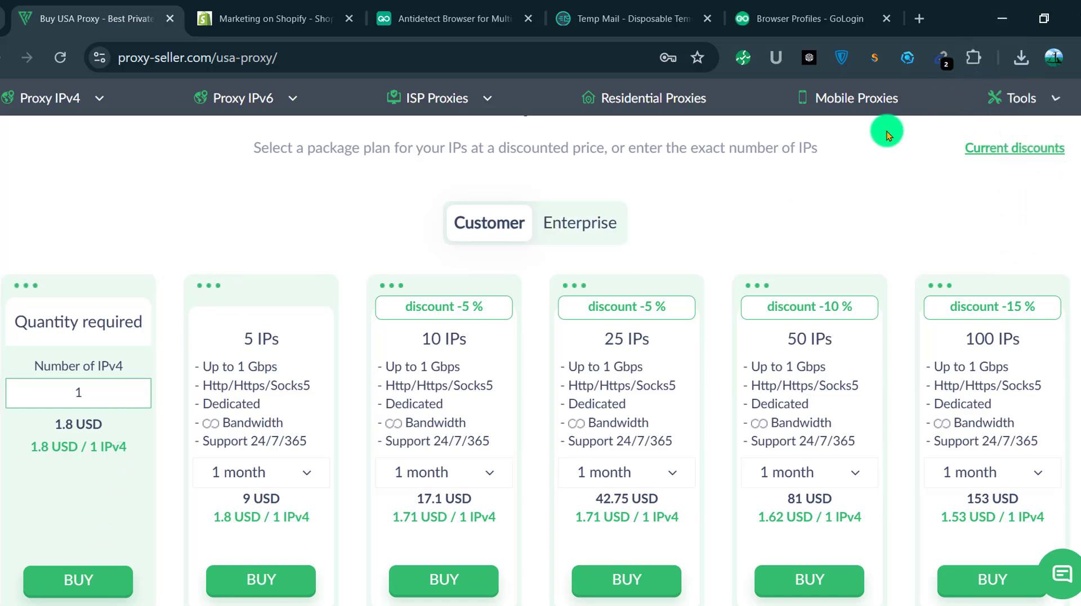
pyautogui.click(1007, 21)
# Examine the custom proxy fields of the new Gologin profile, covering type, host, port, login, password and change IP URL.
pyautogui.scroll(-4, 292, 355)
pyautogui.scroll(4, 292, 340)
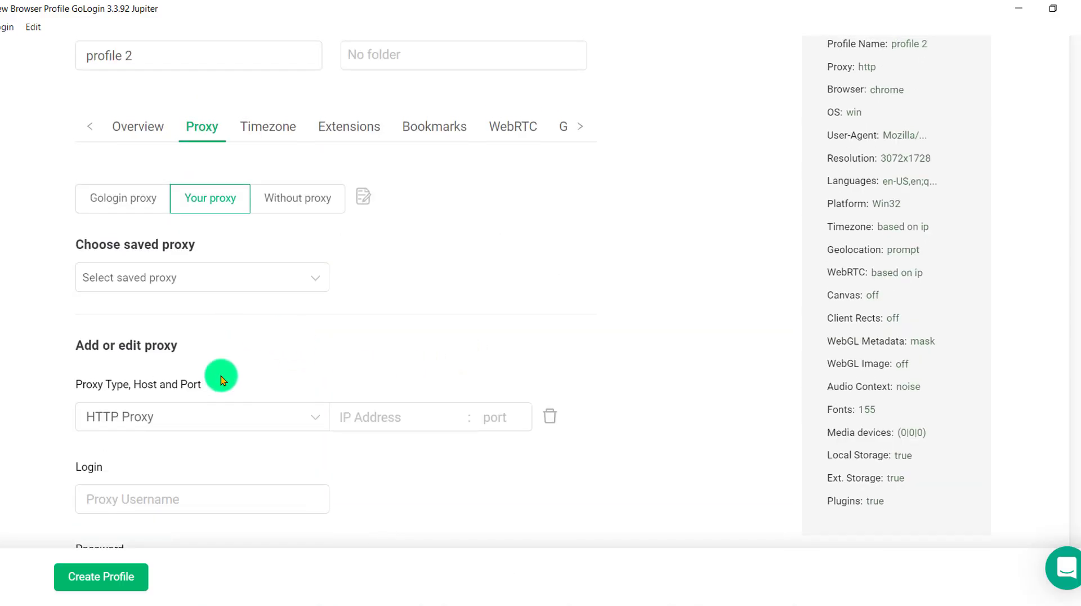
pyautogui.click(496, 417)
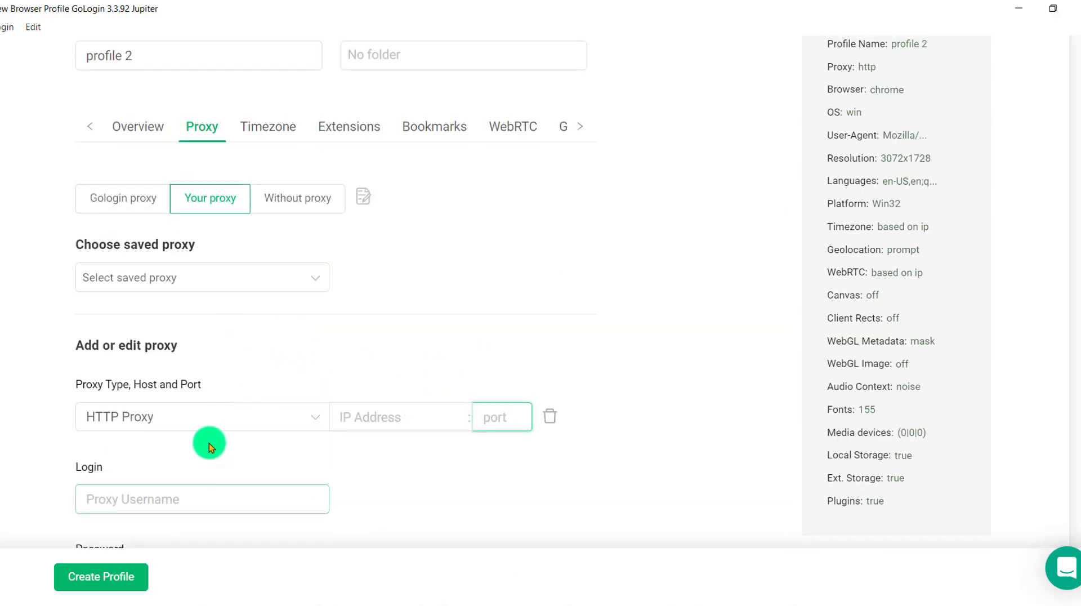
pyautogui.scroll(-3, 209, 444)
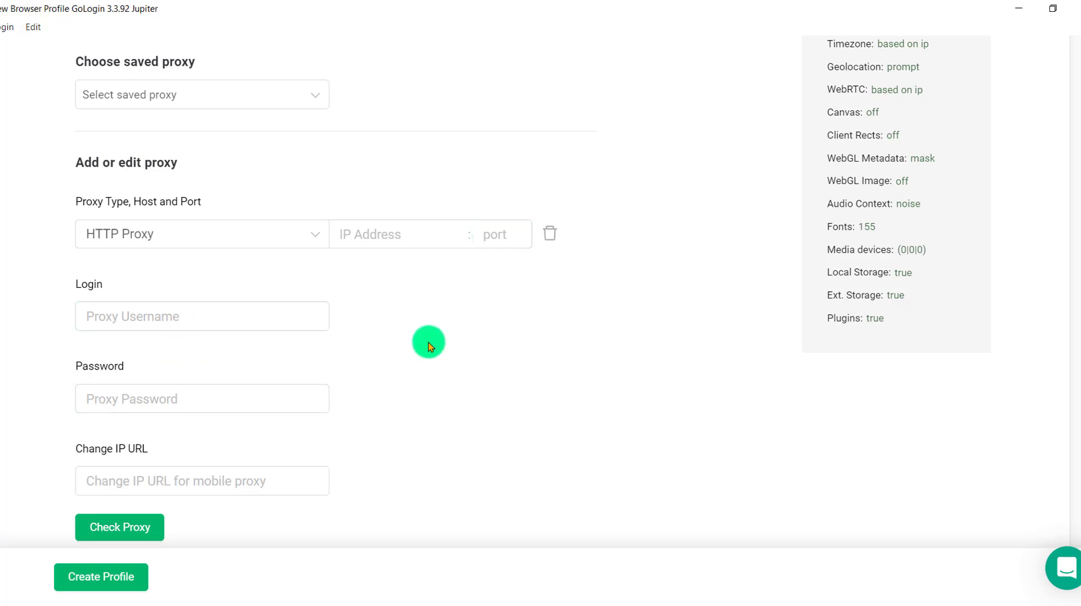
pyautogui.scroll(3, 374, 391)
pyautogui.scroll(-3, 374, 315)
pyautogui.scroll(2, 360, 293)
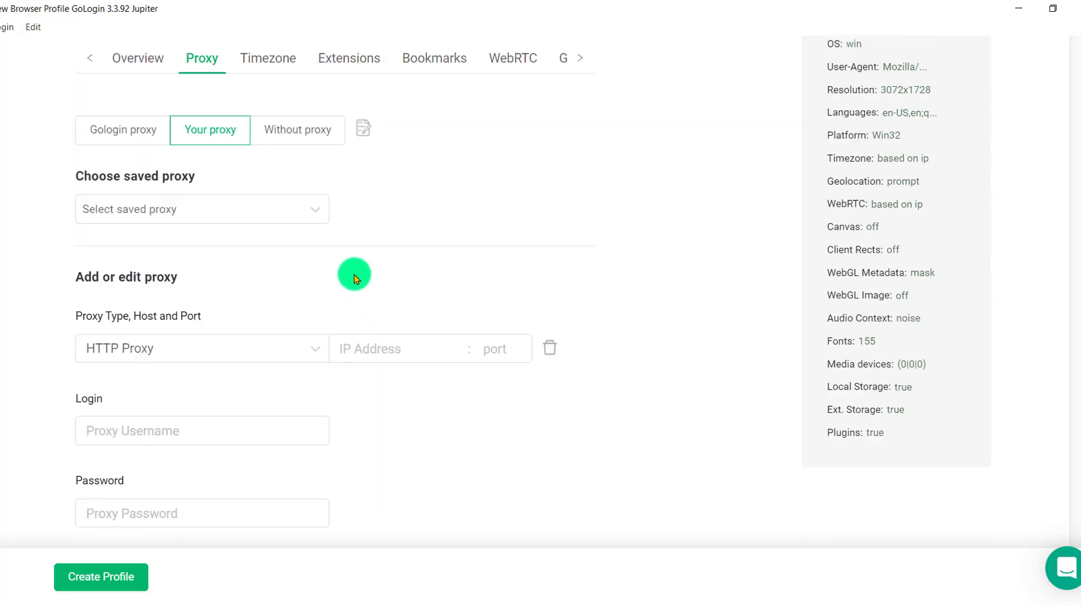
pyautogui.scroll(1, 353, 275)
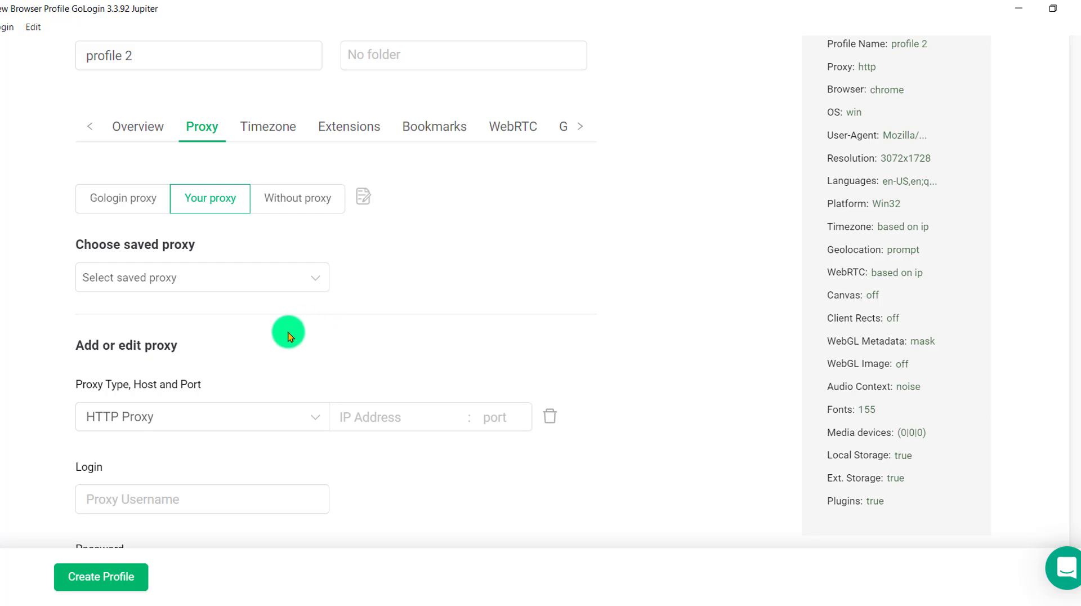
pyautogui.scroll(-3, 558, 322)
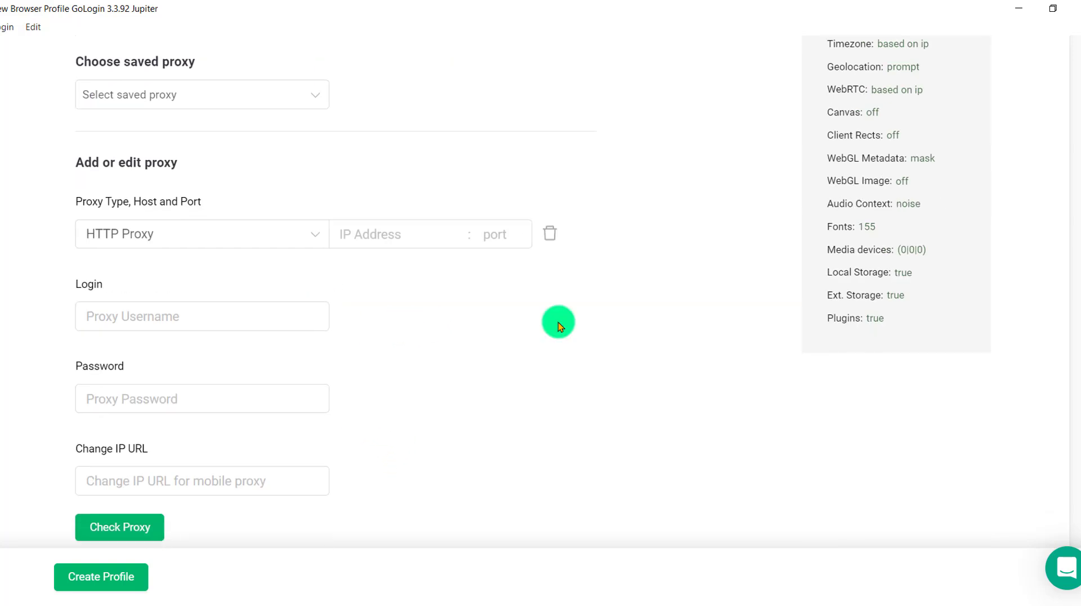
pyautogui.scroll(1, 533, 291)
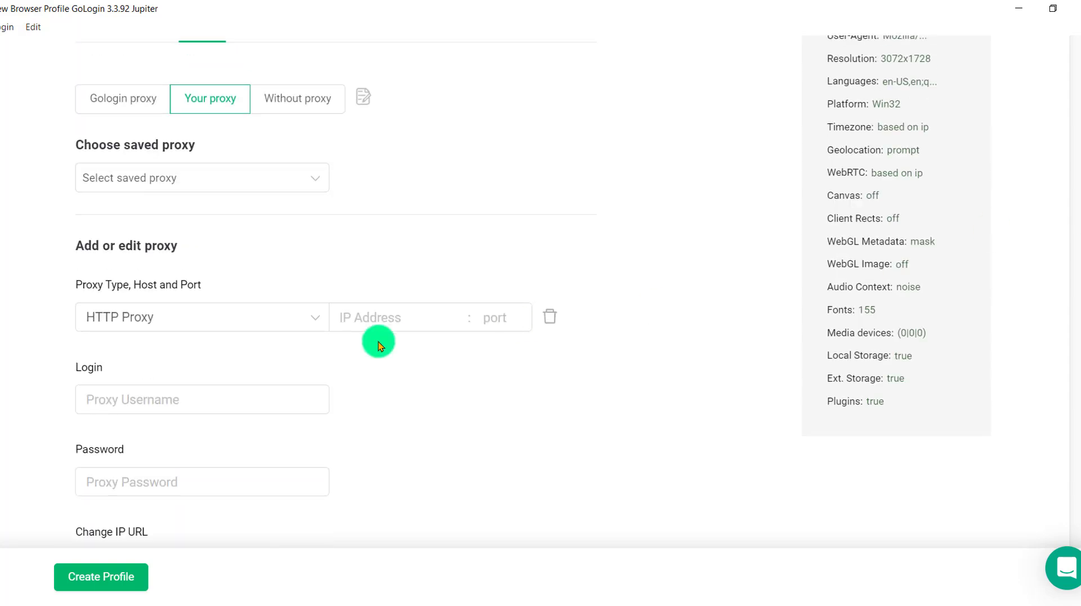
# Fill in the HTTP proxy's host address, port 1000, login username and proxy password from the clipboard history.
pyautogui.click(375, 320)
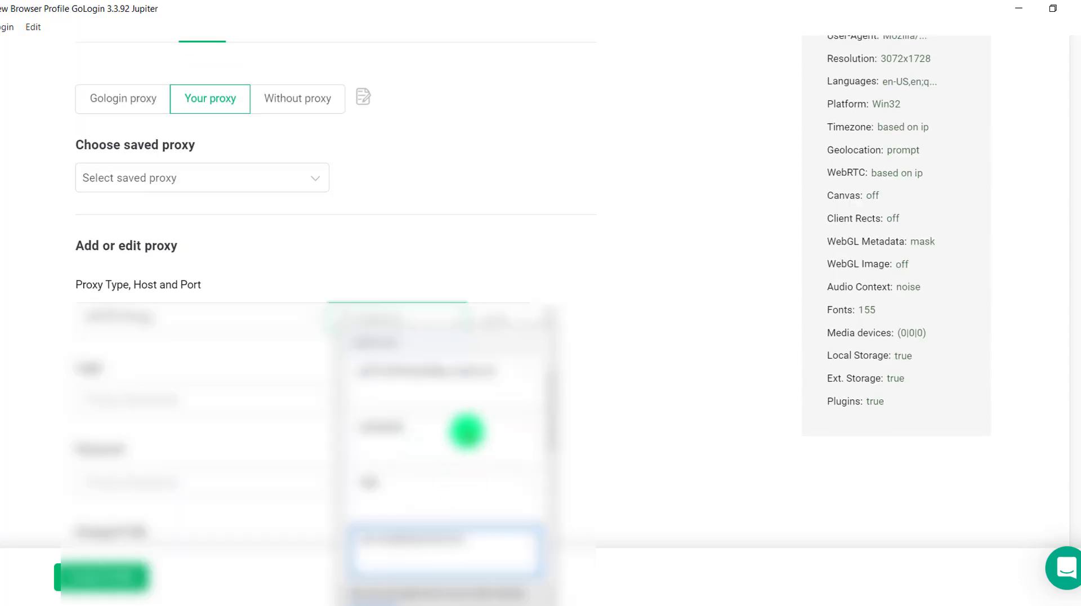
pyautogui.click(466, 432)
pyautogui.click(495, 314)
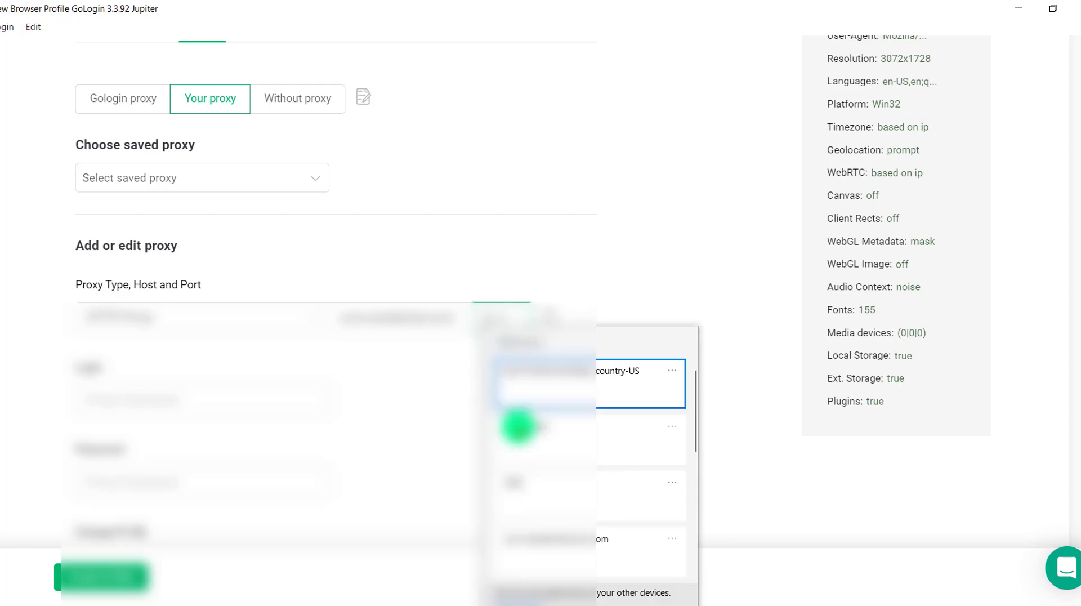
pyautogui.click(543, 481)
pyautogui.press('super+v')
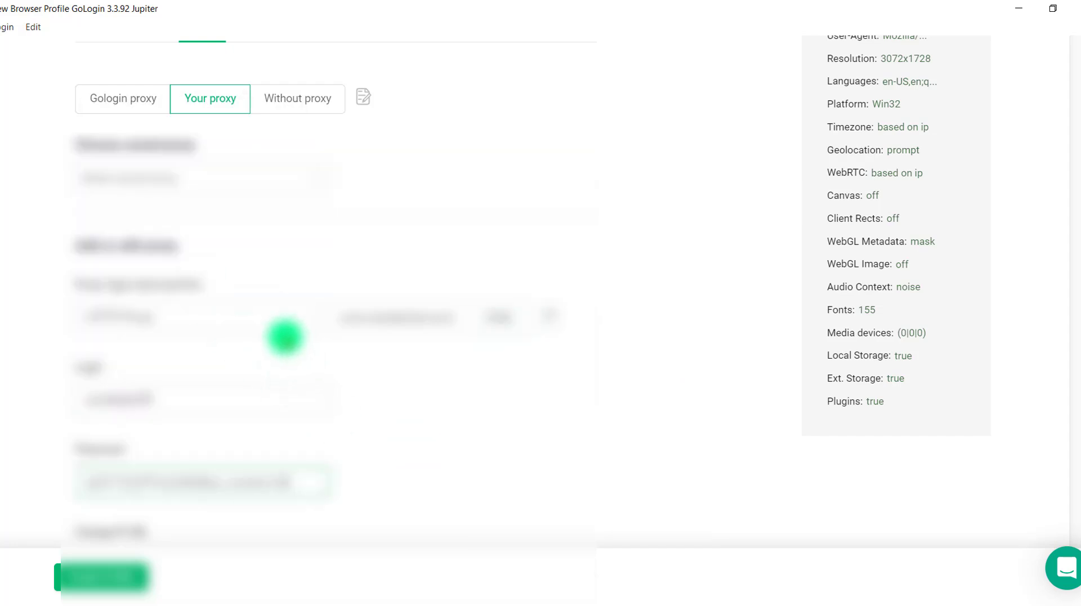
# Review the entered proxy details and run the proxy check for the new profile.
pyautogui.scroll(3, 284, 321)
pyautogui.scroll(-4, 284, 322)
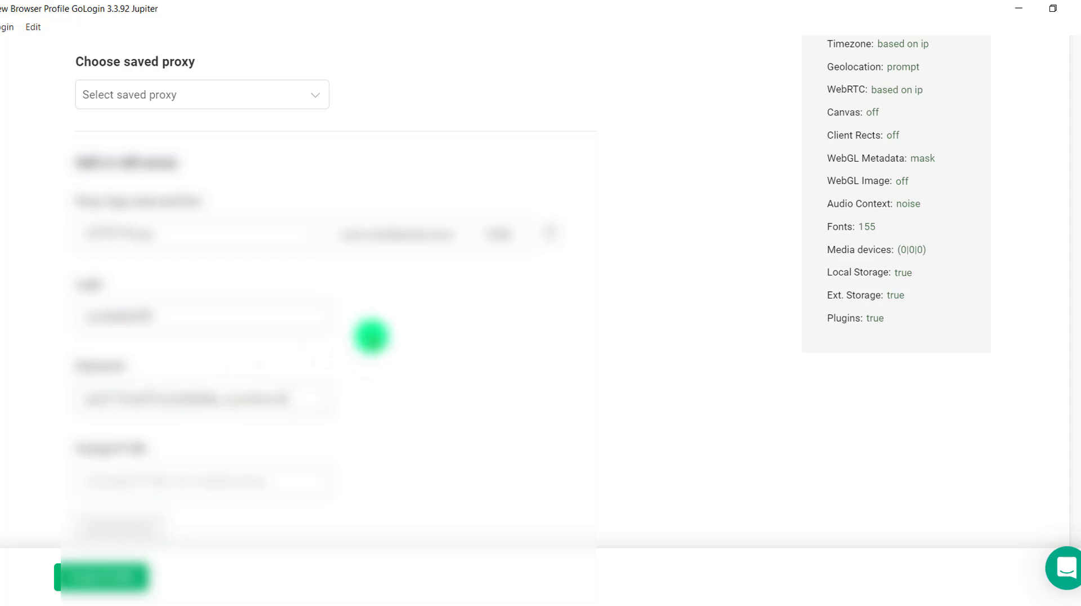
pyautogui.scroll(-2, 371, 344)
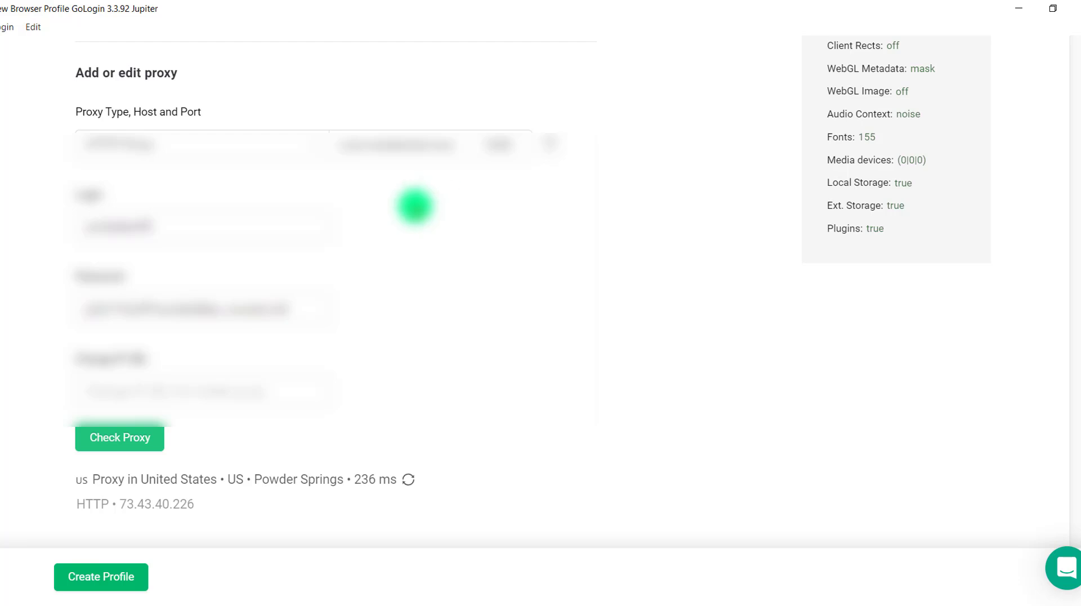
pyautogui.scroll(6, 273, 316)
pyautogui.scroll(1, 286, 299)
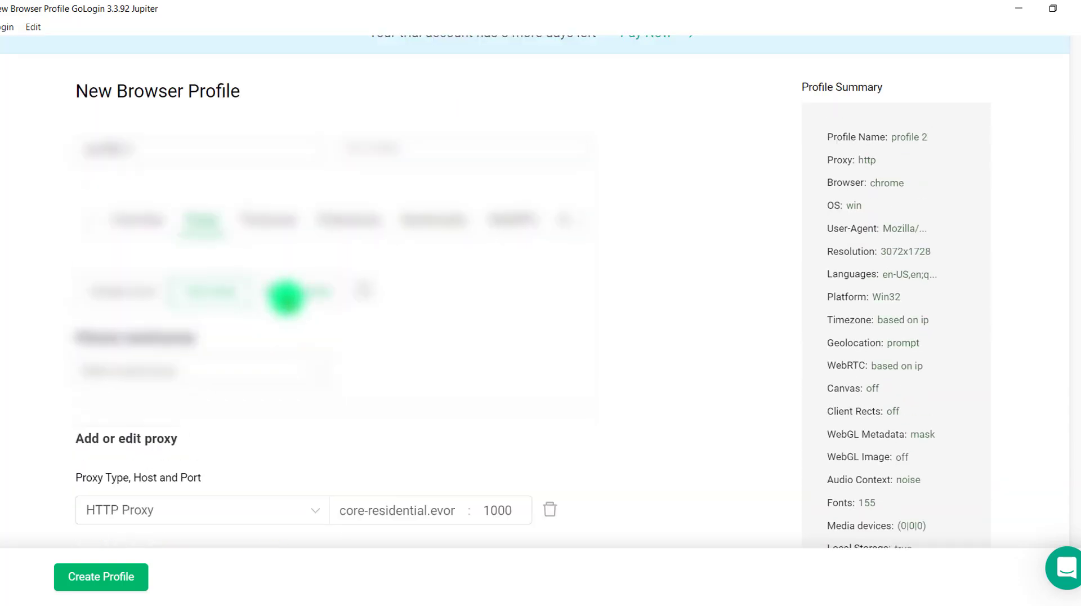
# Look through the new profile's timezone, extensions, bookmarks, geolocation and WebRTC settings.
pyautogui.click(281, 219)
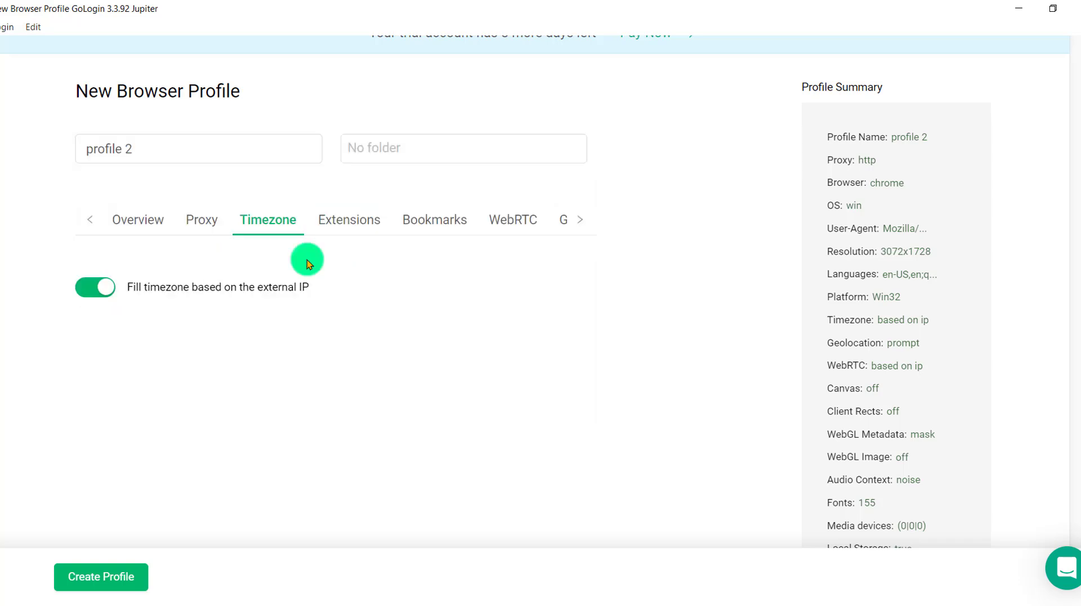
pyautogui.click(366, 221)
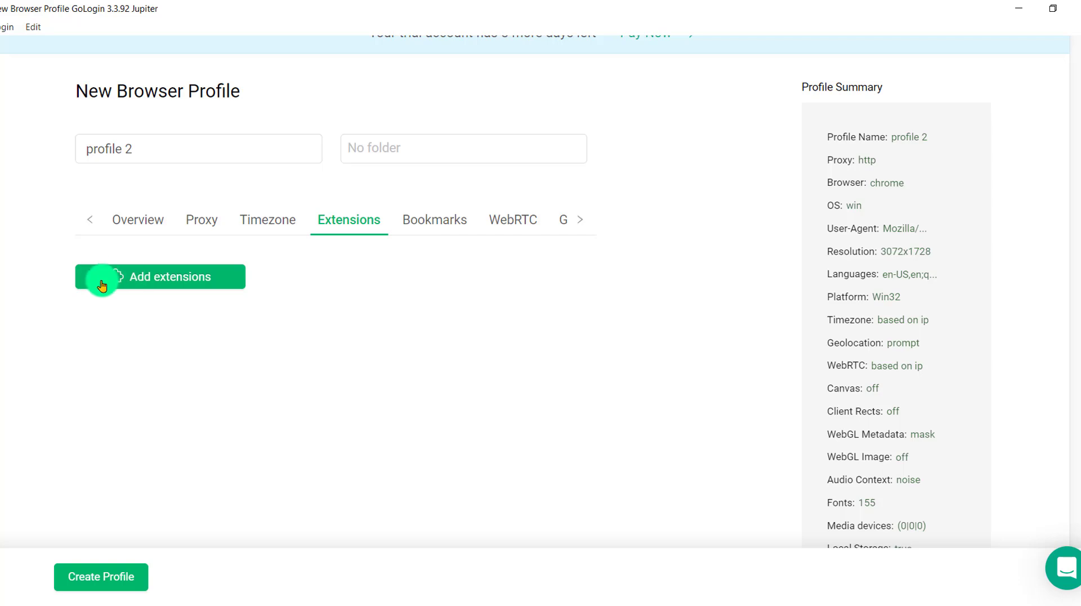
pyautogui.click(458, 228)
pyautogui.click(516, 221)
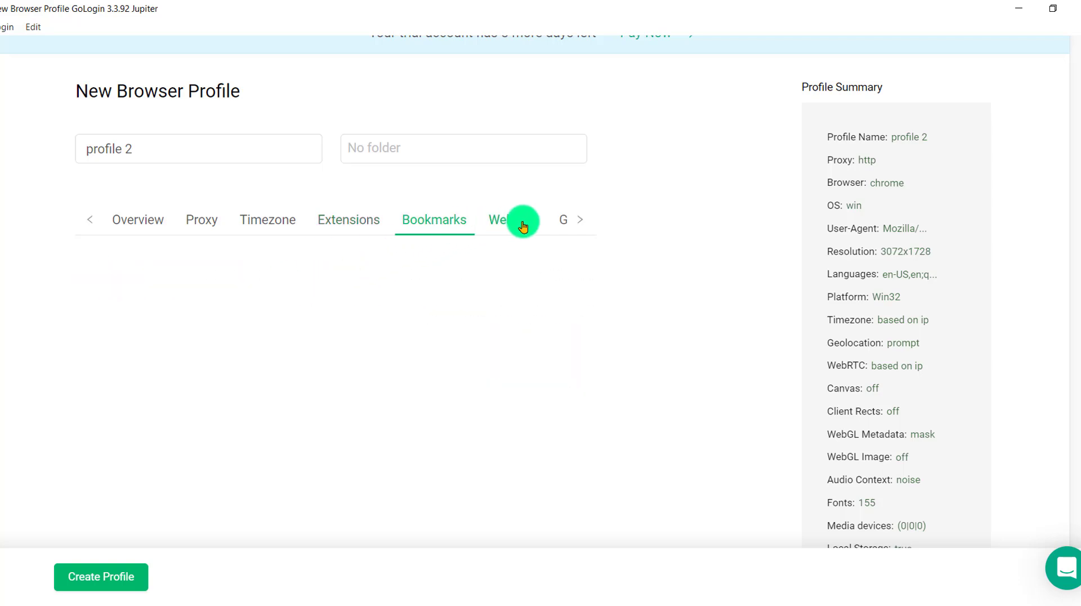
pyautogui.click(557, 220)
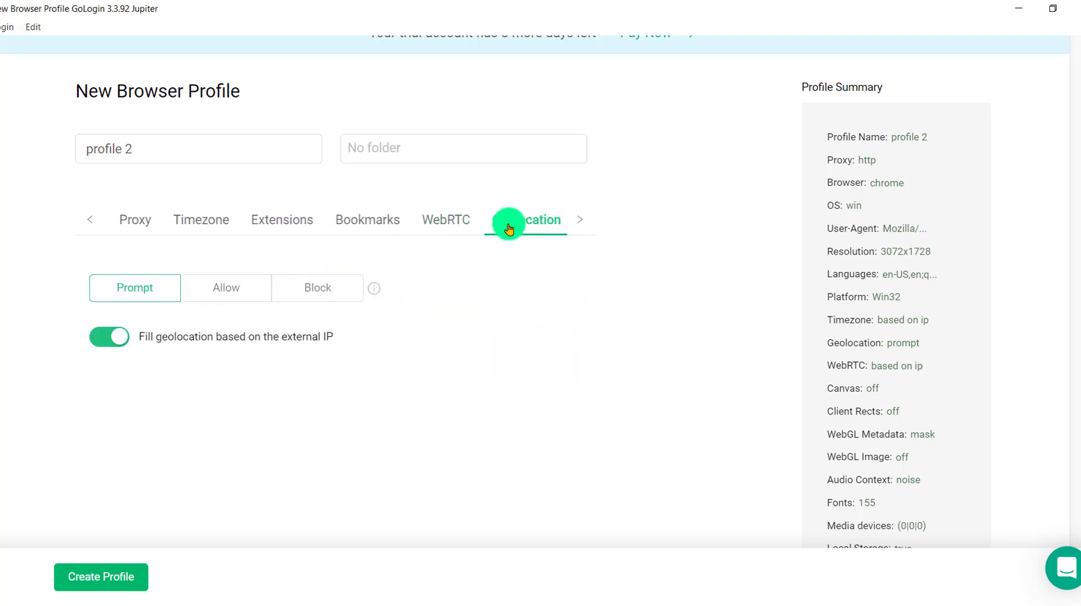
pyautogui.click(576, 221)
pyautogui.click(313, 225)
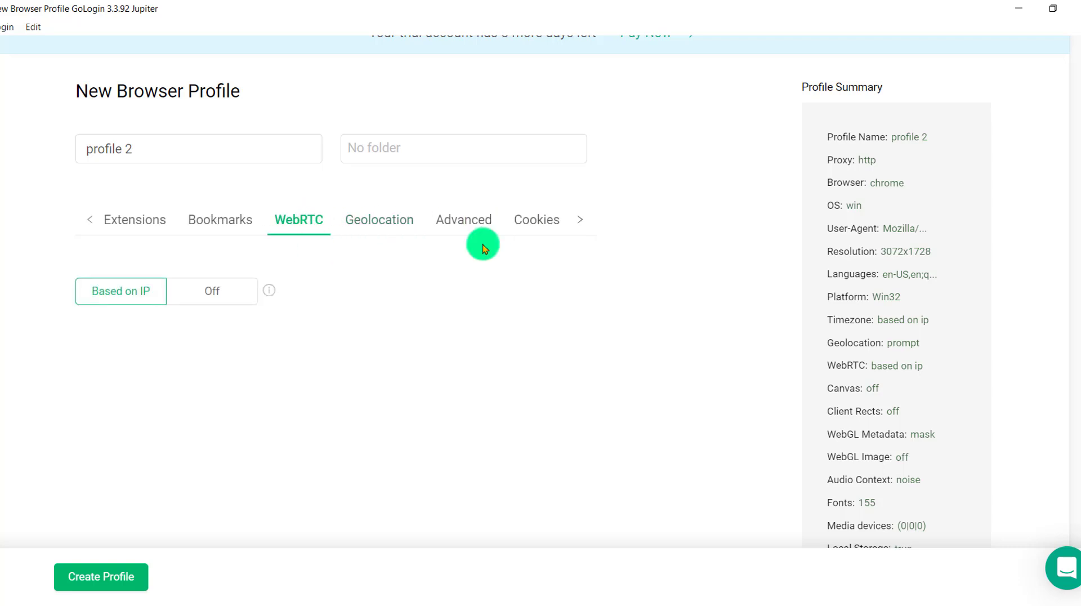
# Open the profile's advanced settings and examine the full User-Agent string under Navigator.
pyautogui.click(473, 222)
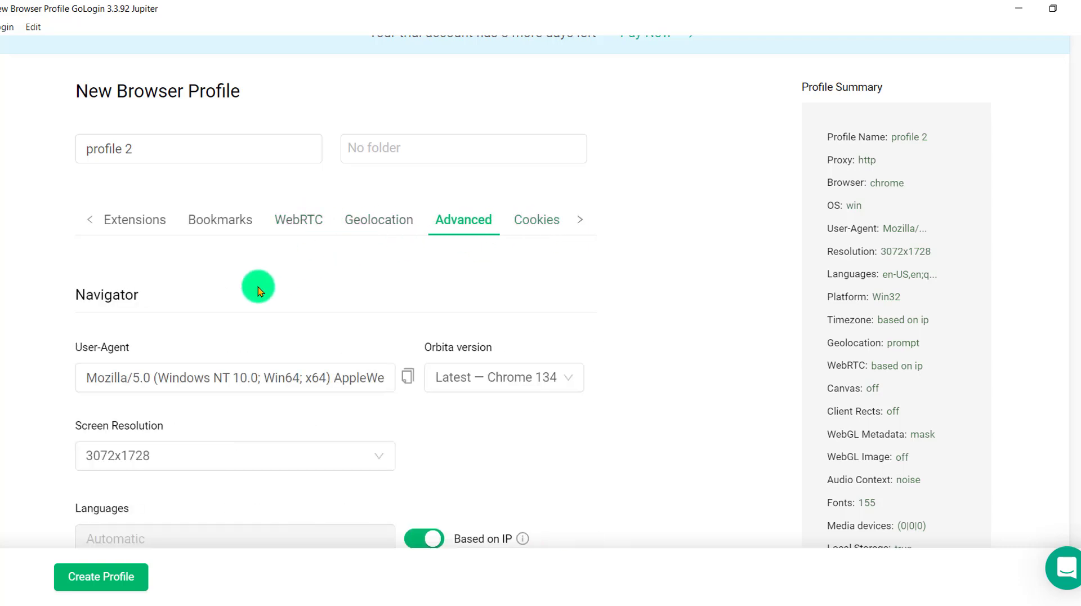
pyautogui.moveTo(92, 379); pyautogui.dragTo(406, 393)
pyautogui.click(328, 378)
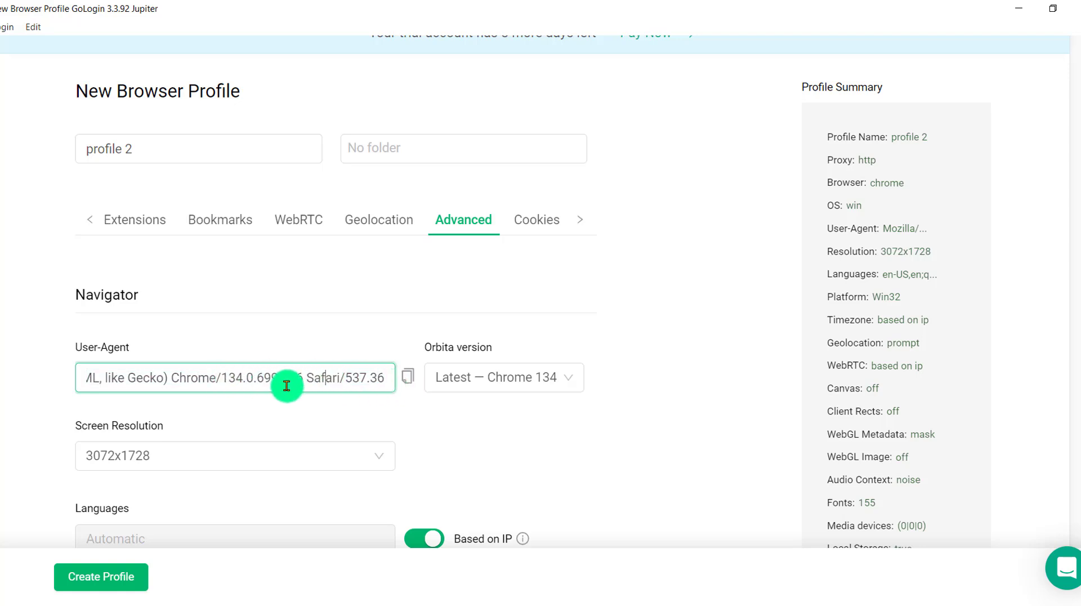
pyautogui.moveTo(258, 383); pyautogui.dragTo(0, 379)
pyautogui.click(217, 385)
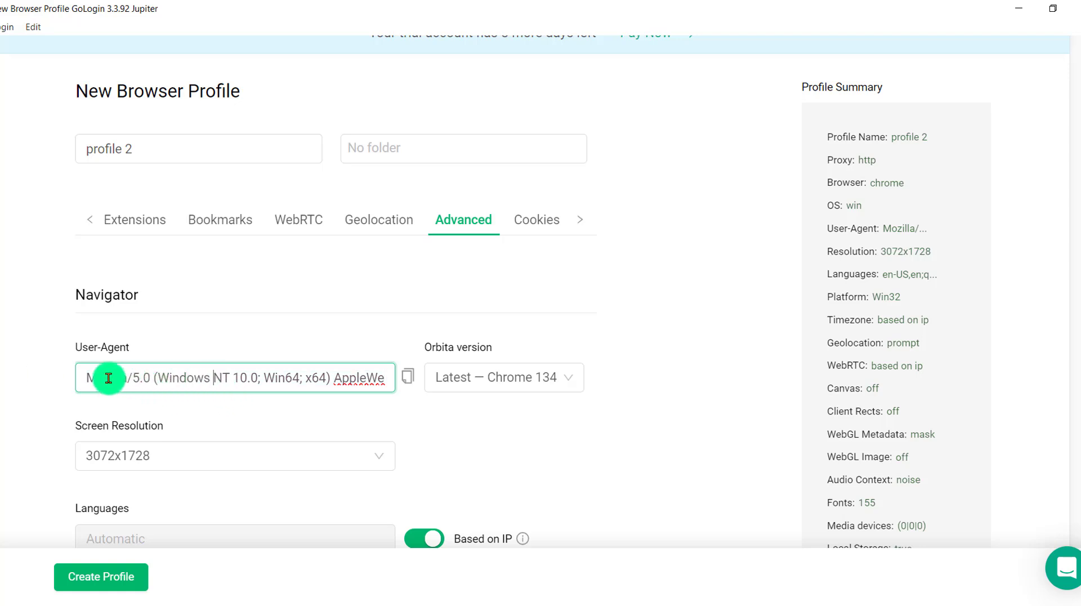
pyautogui.moveTo(108, 378); pyautogui.dragTo(389, 397)
pyautogui.click(325, 376)
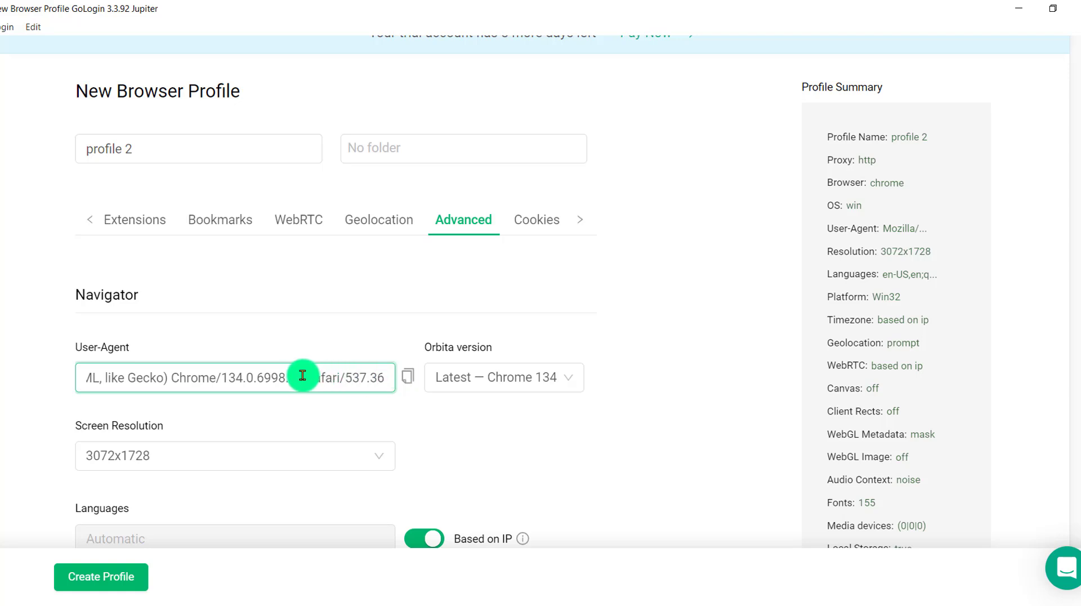
# Highlight the Chrome version in the User-Agent, create profile 2, and add a second profile named profile 3.
pyautogui.moveTo(269, 378); pyautogui.dragTo(355, 374)
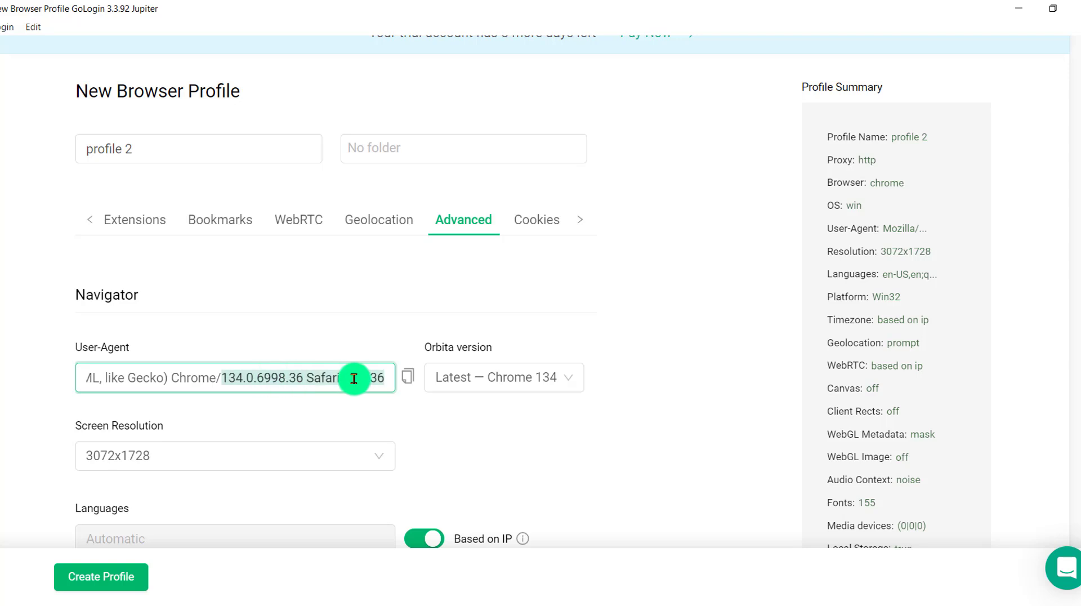
pyautogui.press('Return')
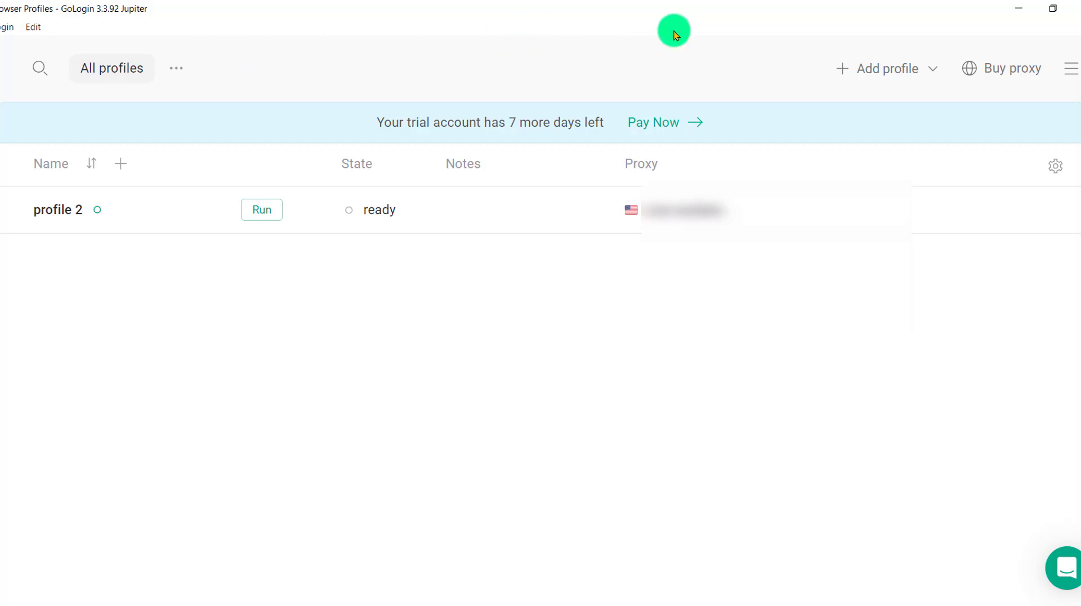
pyautogui.click(867, 67)
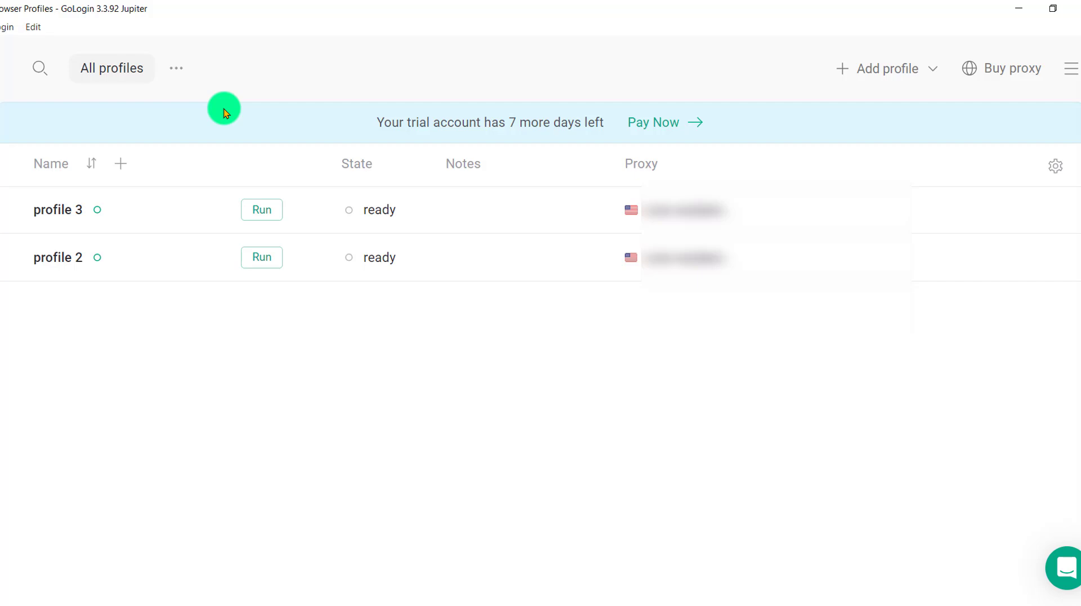
# Run profile 2 and profile 3, and place their browser windows side by side.
pyautogui.click(271, 254)
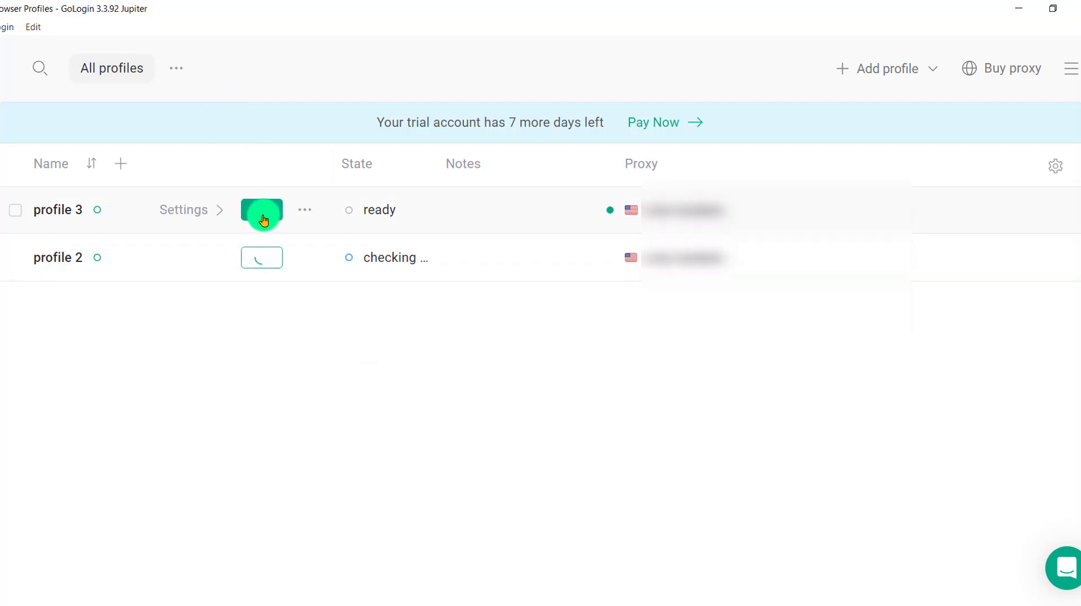
pyautogui.click(264, 214)
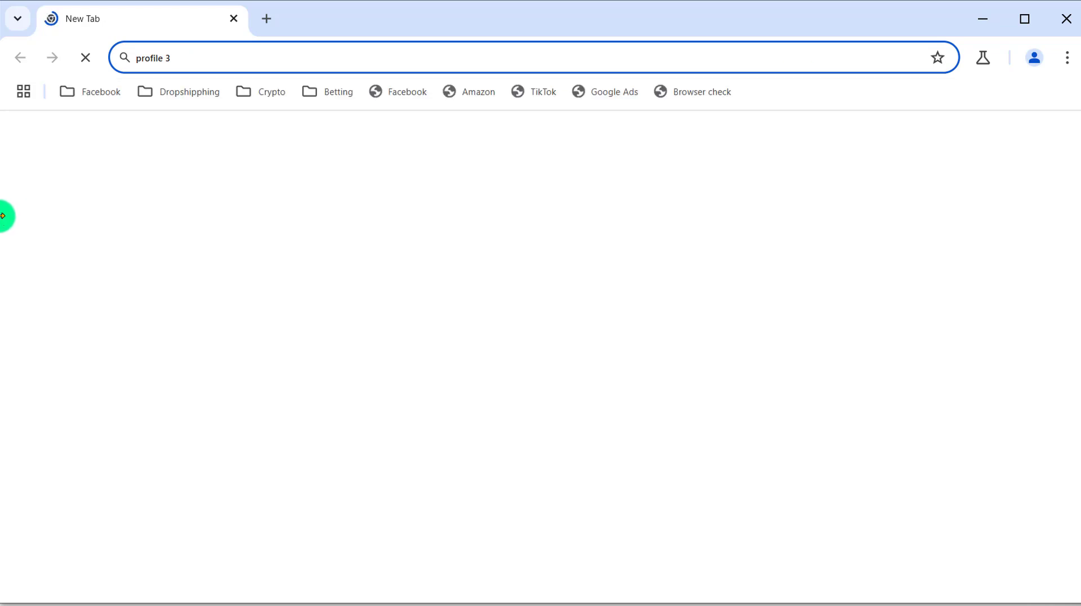
pyautogui.click(441, 21)
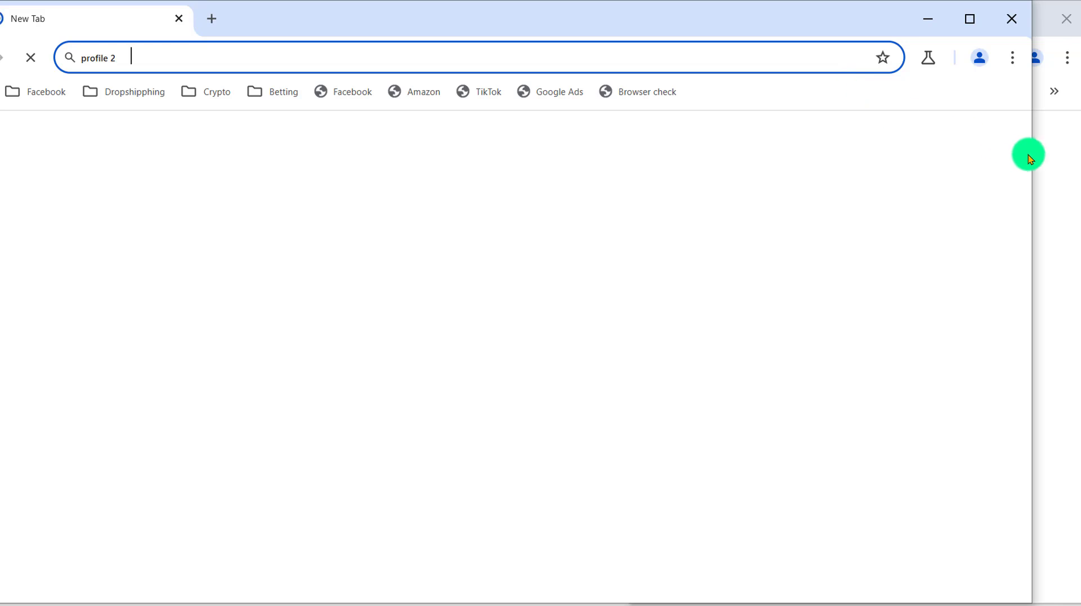
pyautogui.moveTo(1034, 158); pyautogui.dragTo(597, 192)
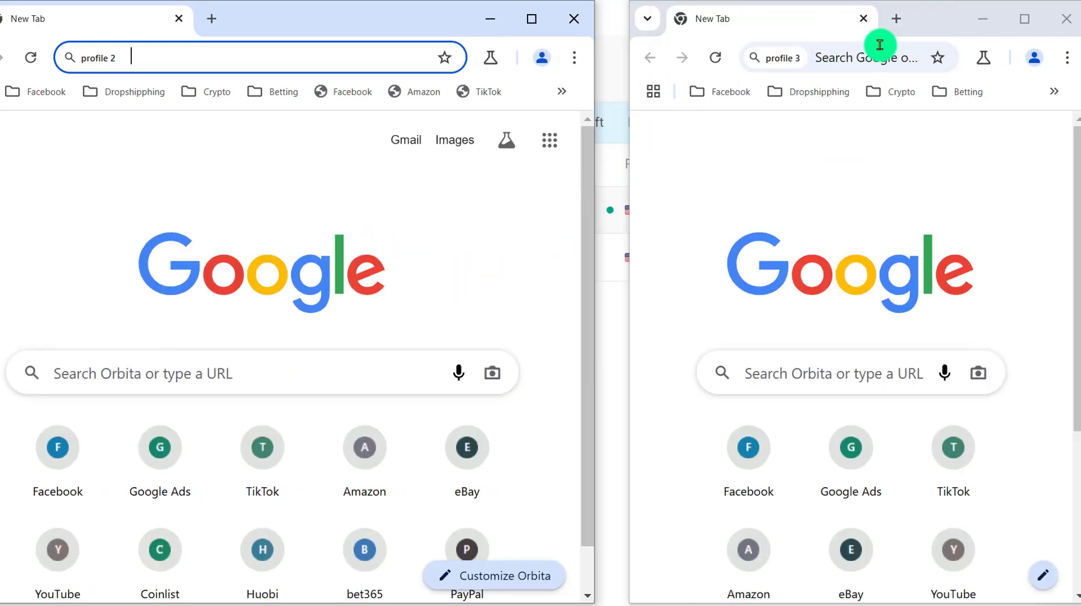
pyautogui.click(947, 18)
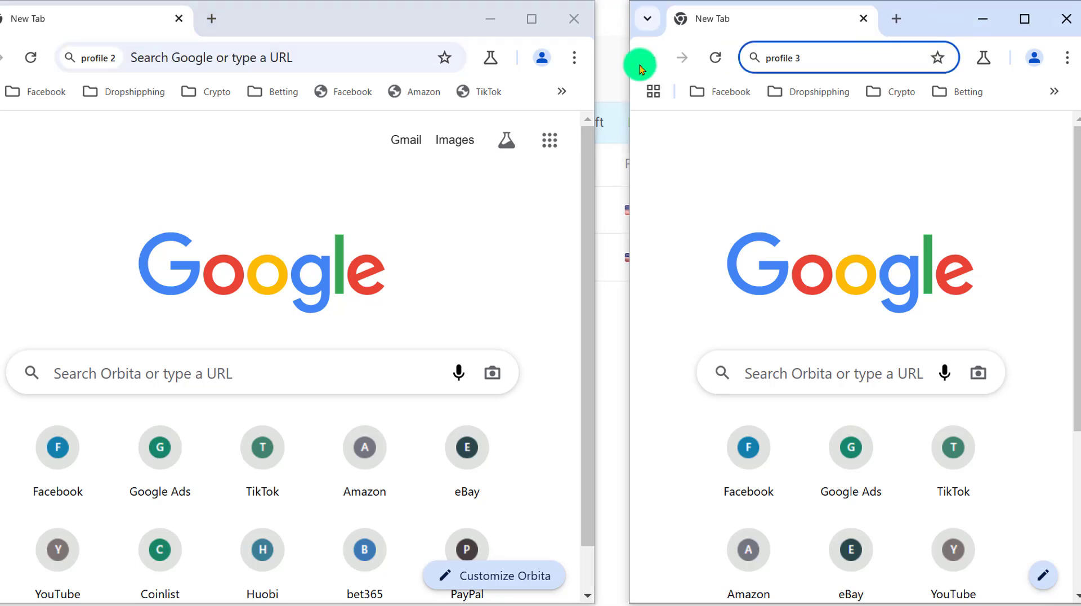
# Adjust the position and width of the profile 2 and profile 3 windows so both fit next to each other.
pyautogui.moveTo(309, 16); pyautogui.dragTo(374, 22)
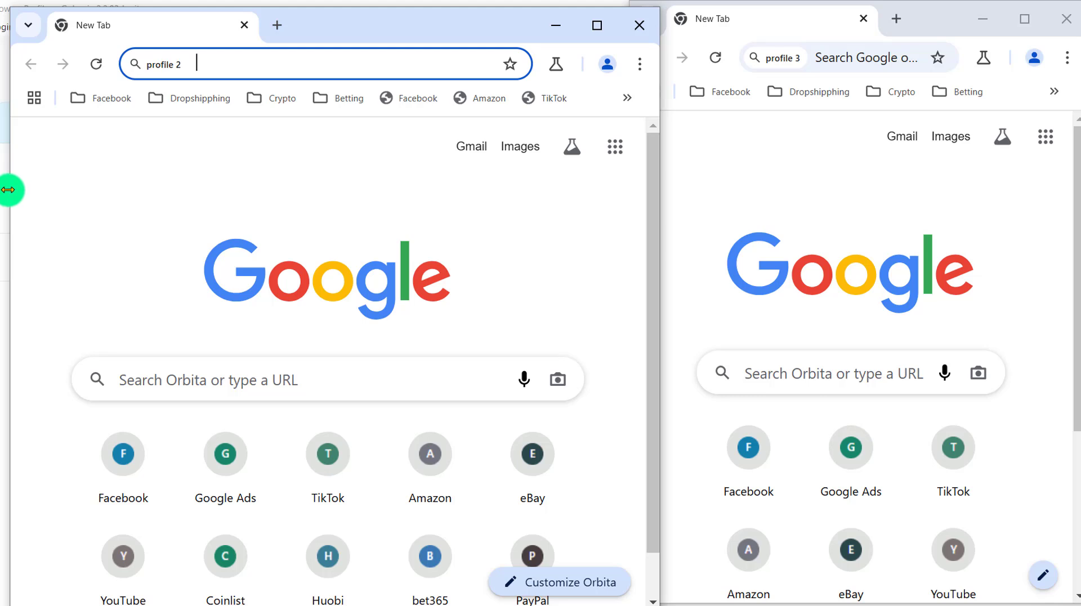
pyautogui.moveTo(10, 191); pyautogui.dragTo(35, 191)
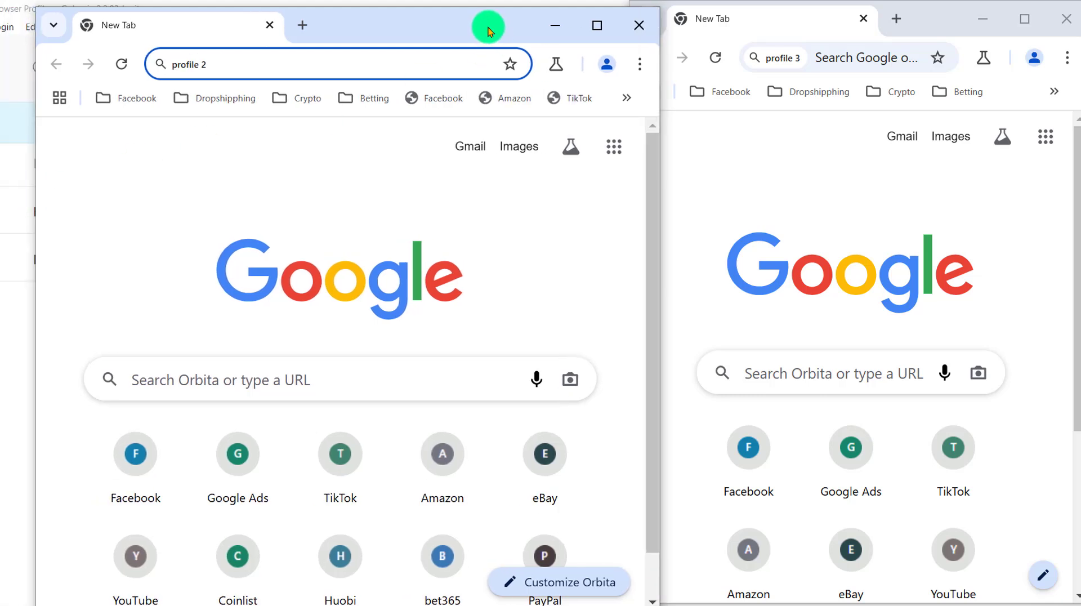
pyautogui.moveTo(489, 28); pyautogui.dragTo(444, 25)
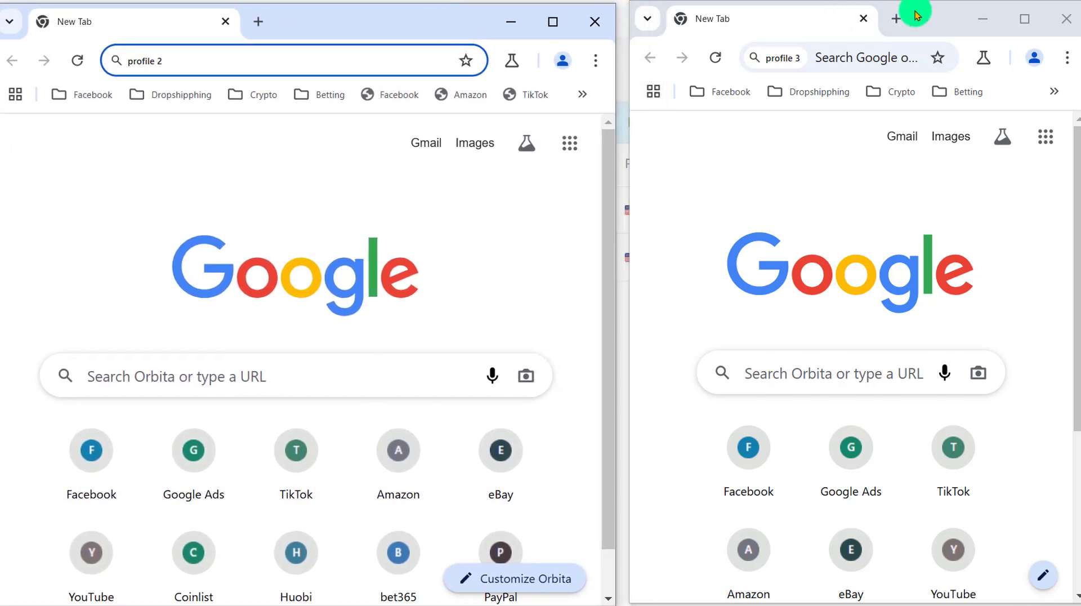
pyautogui.moveTo(917, 16); pyautogui.dragTo(916, 29)
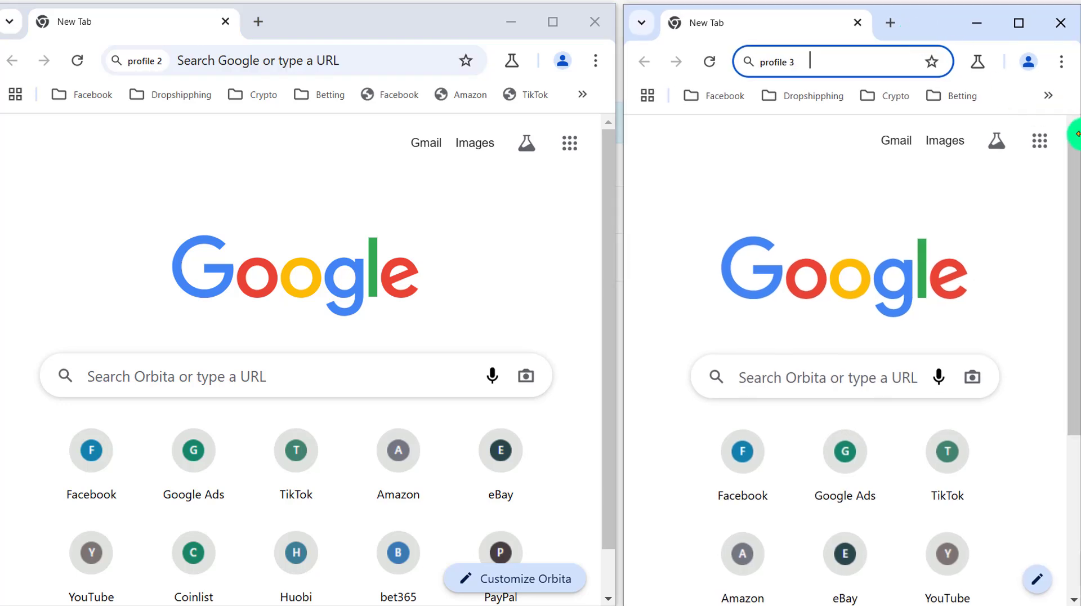
pyautogui.moveTo(1077, 134); pyautogui.dragTo(1080, 138)
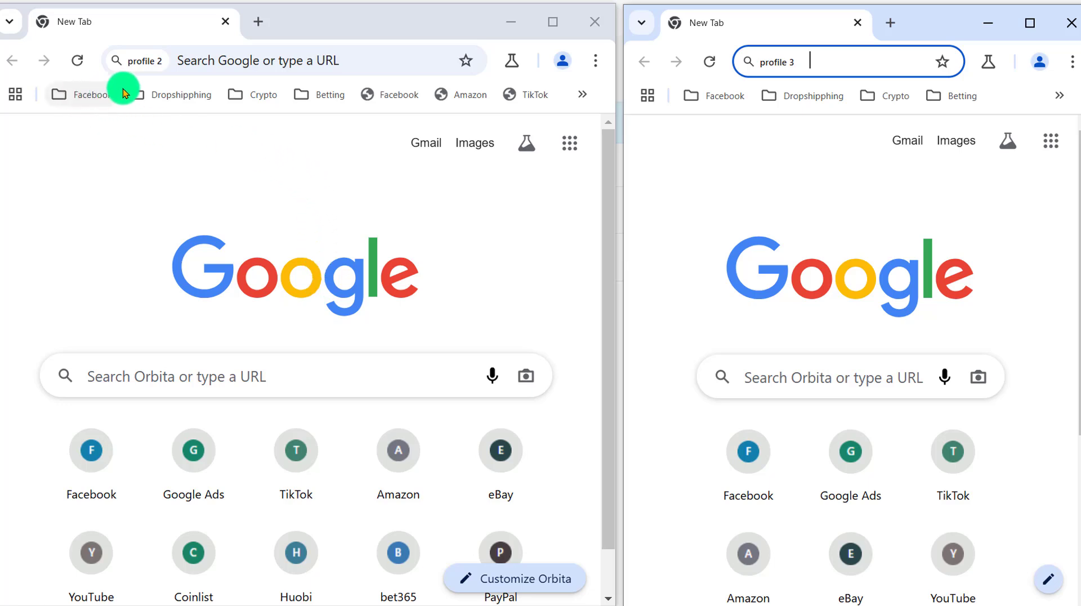
# Search Google for shopify in the profile 2 window.
pyautogui.scroll(-1, 314, 281)
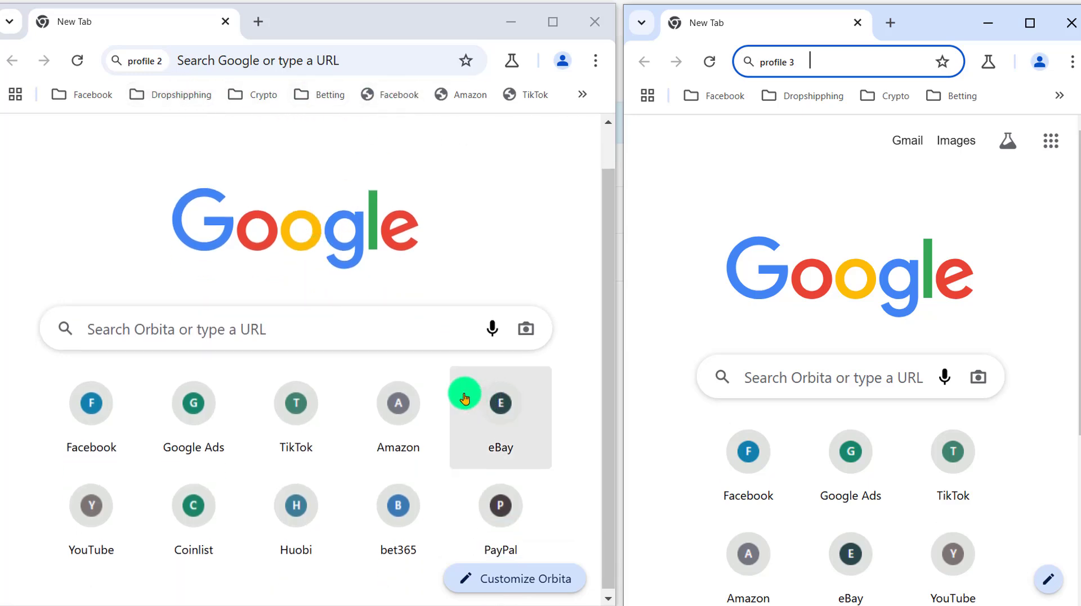
pyautogui.scroll(1, 394, 397)
pyautogui.click(210, 374)
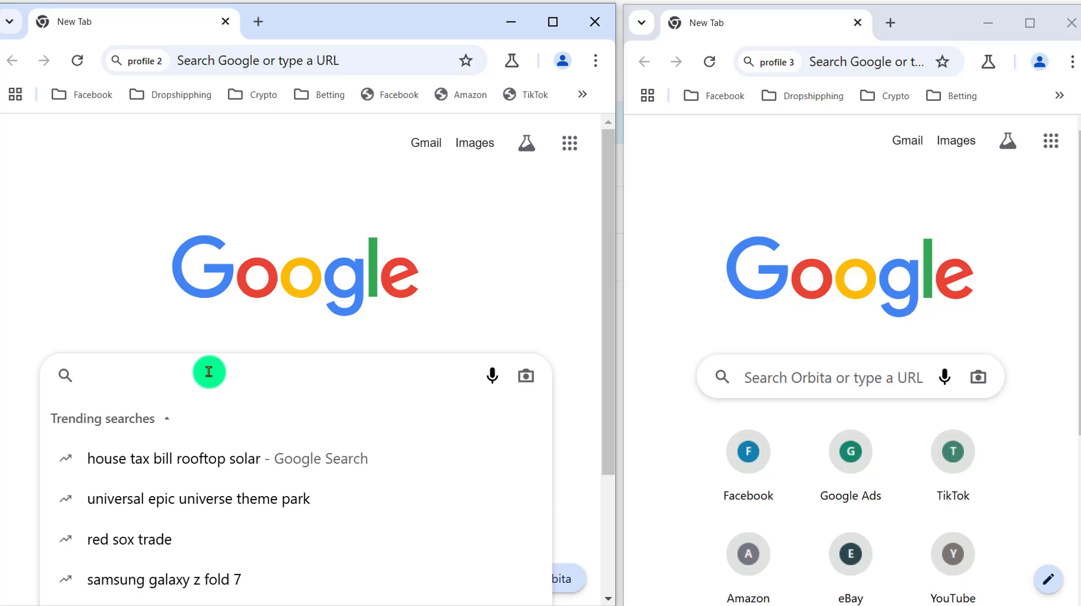
pyautogui.write('shop')
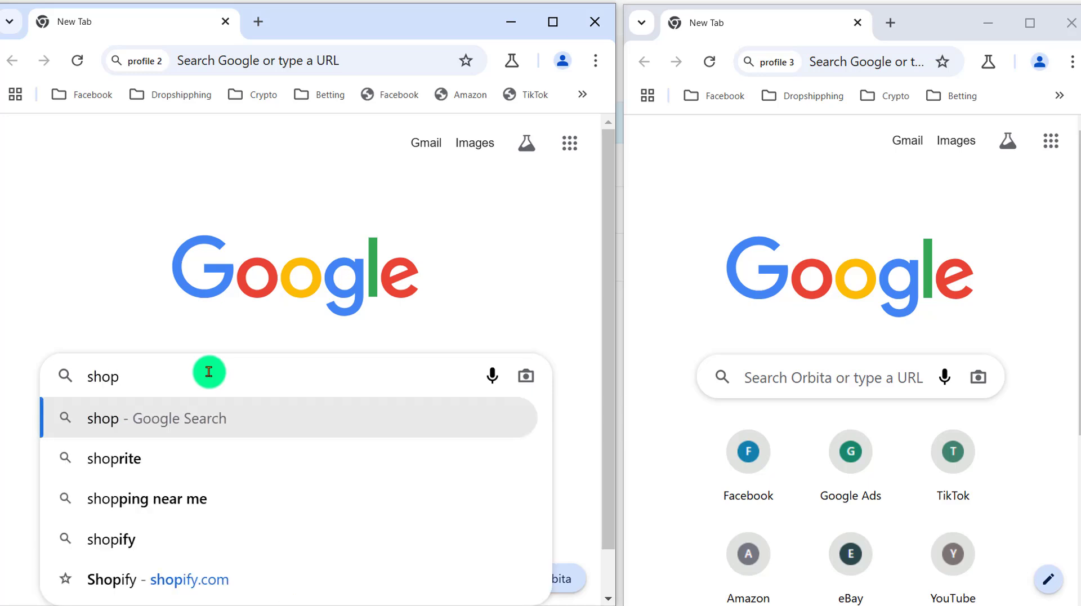
pyautogui.click(194, 448)
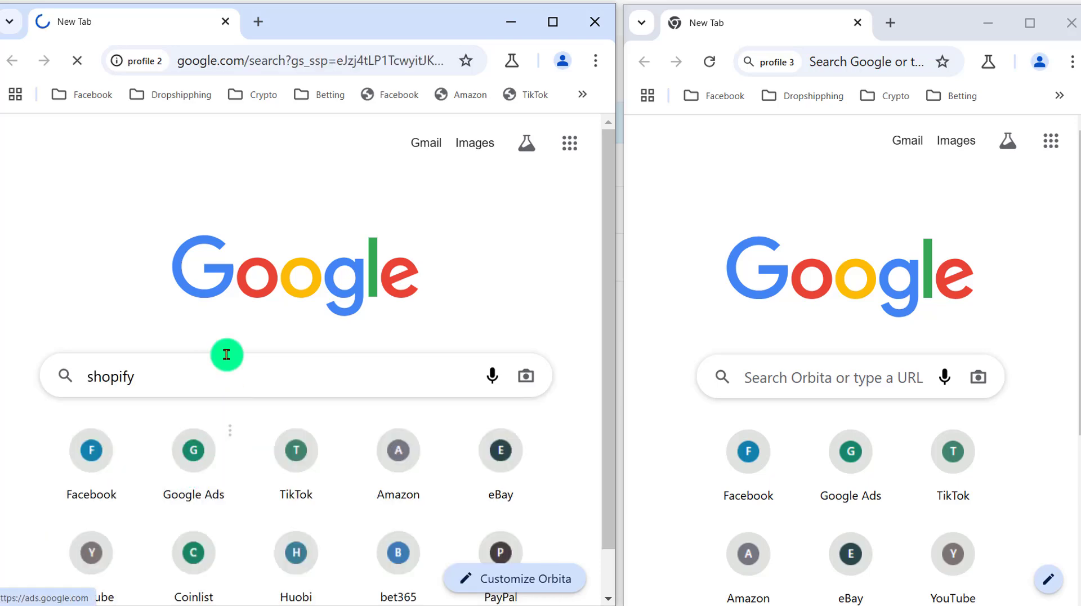
# Open shopify.com in both profiles and restore the maximized profile 3 window beside profile 2.
pyautogui.press('super+Up')
pyautogui.scroll(-5, 126, 327)
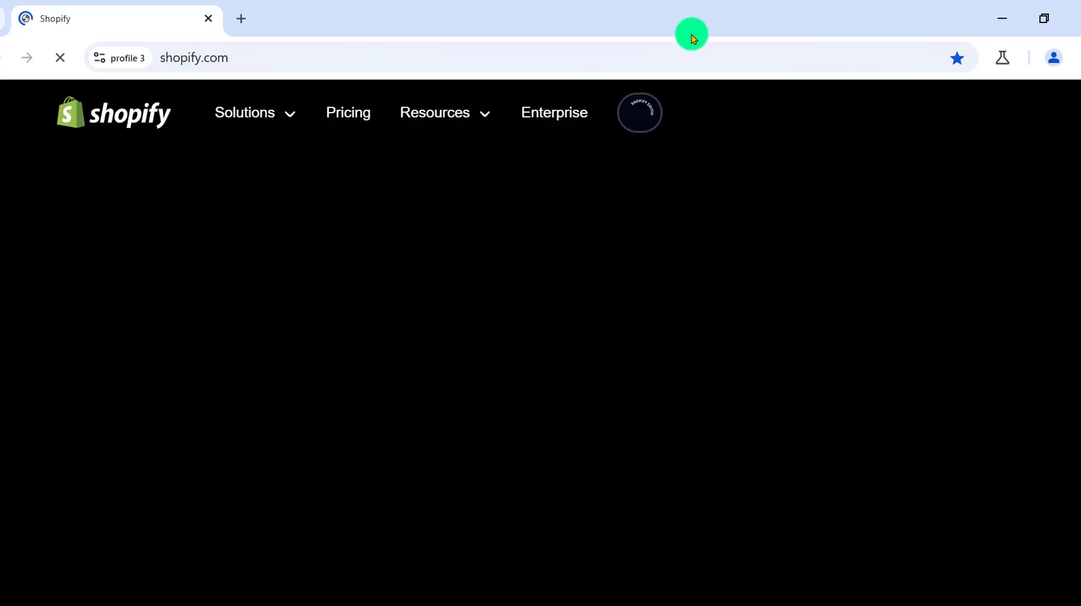
pyautogui.doubleClick(692, 35)
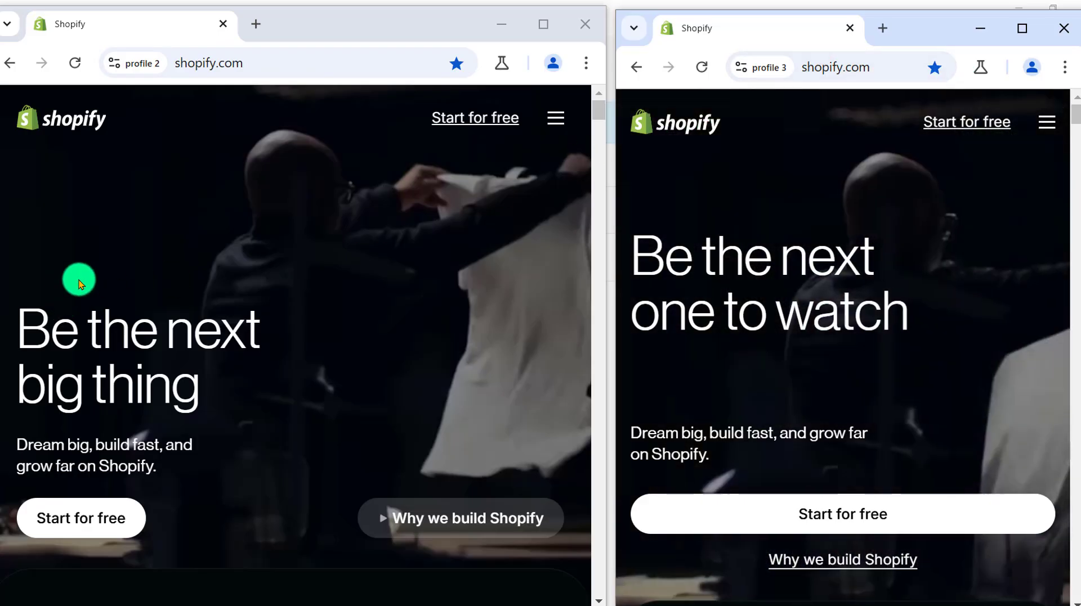
# Browse the sections of the Shopify home page in both the profile 2 and profile 3 windows.
pyautogui.scroll(-15, 105, 274)
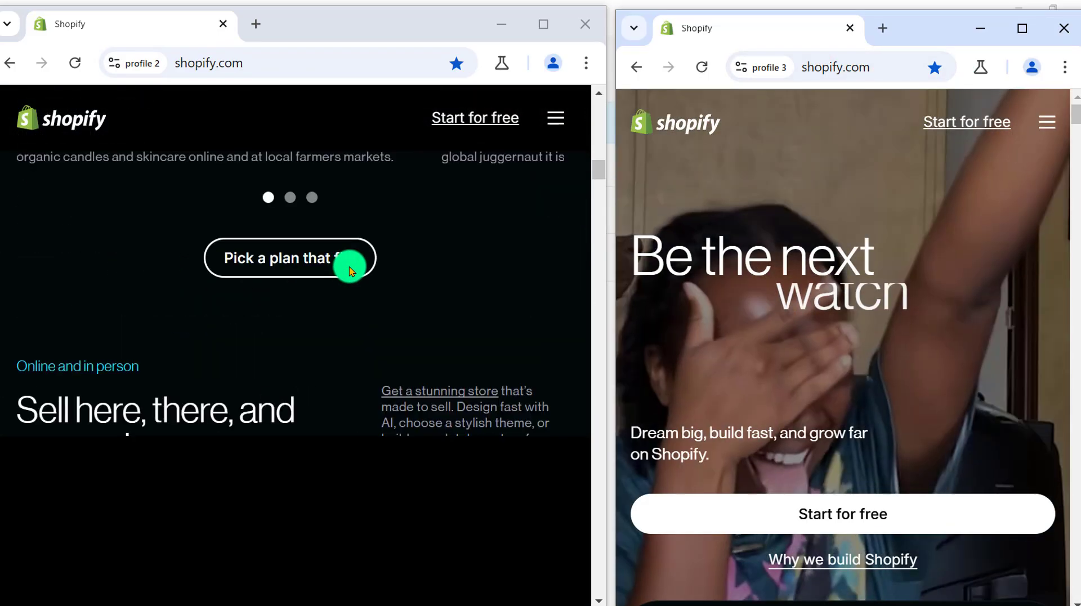
pyautogui.scroll(-10, 757, 285)
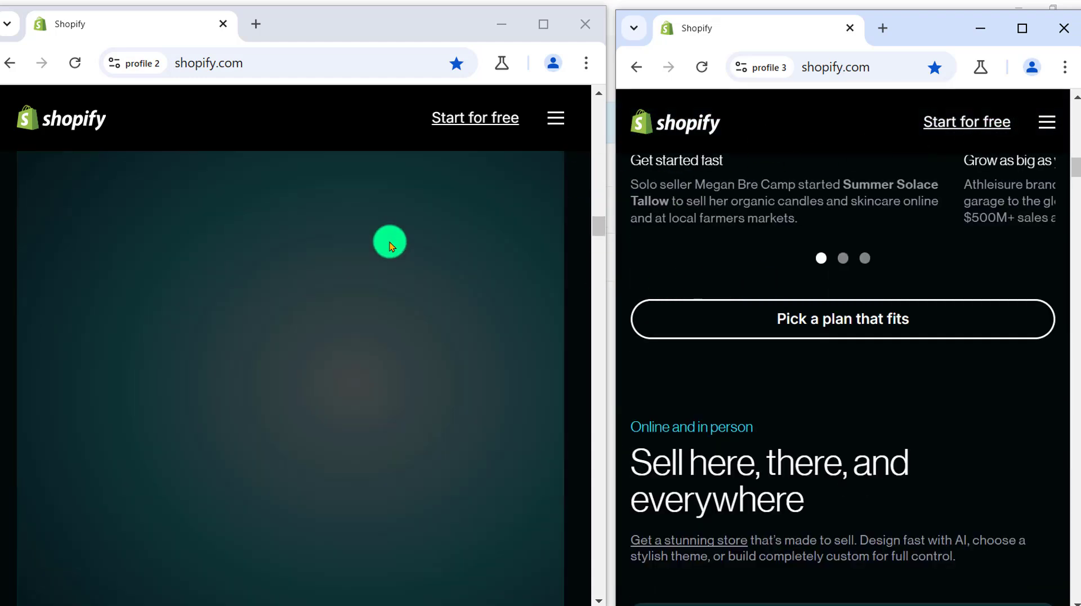
pyautogui.scroll(-5, 417, 218)
pyautogui.scroll(-5, 417, 217)
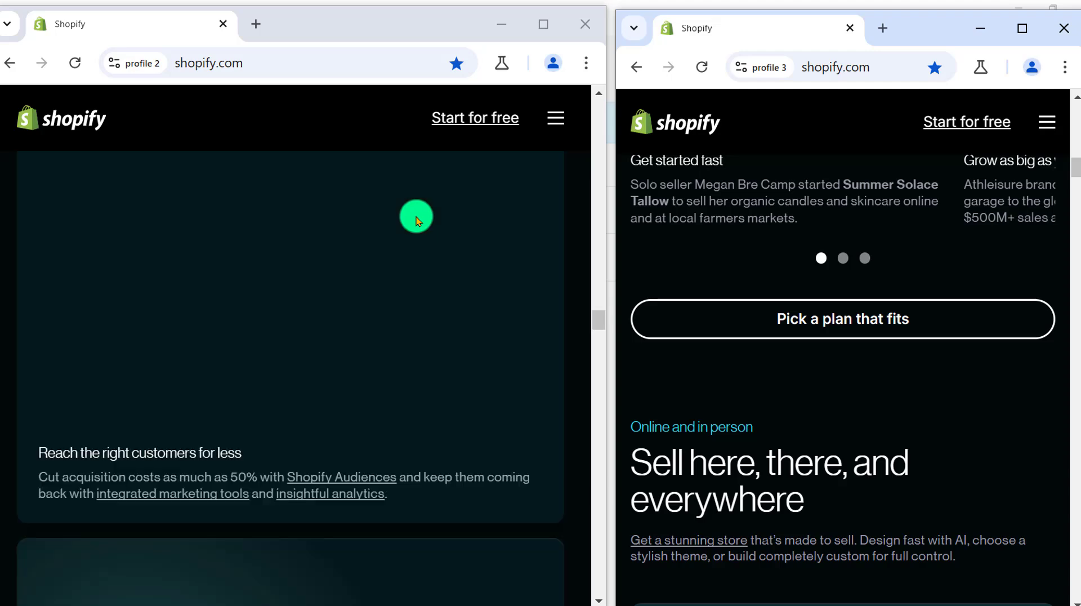
pyautogui.scroll(-2, 417, 219)
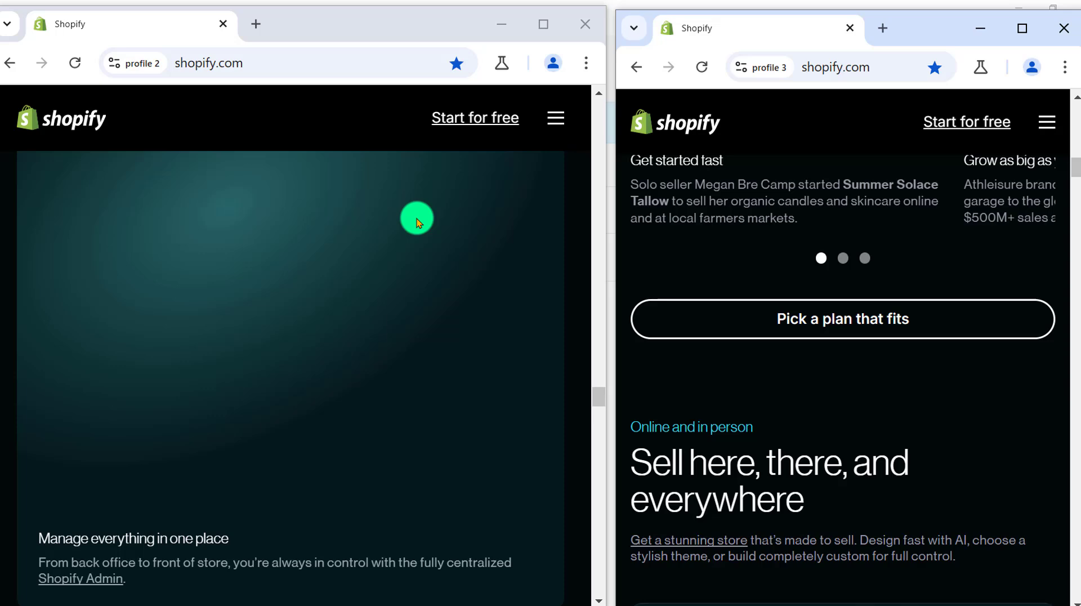
pyautogui.scroll(-10, 437, 206)
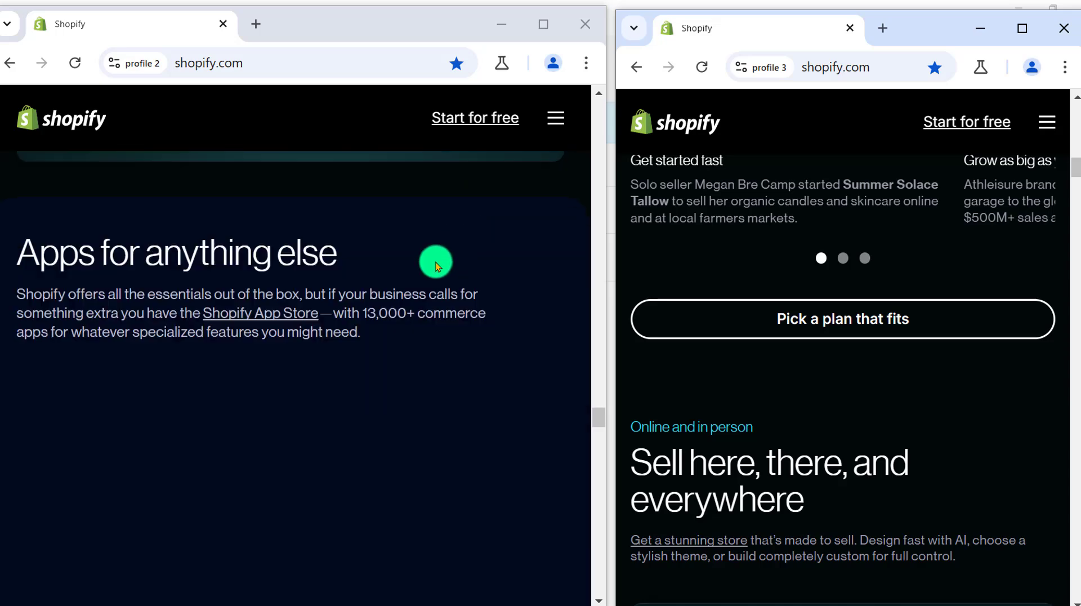
pyautogui.scroll(8, 867, 293)
pyautogui.scroll(5, 862, 286)
pyautogui.scroll(8, 499, 288)
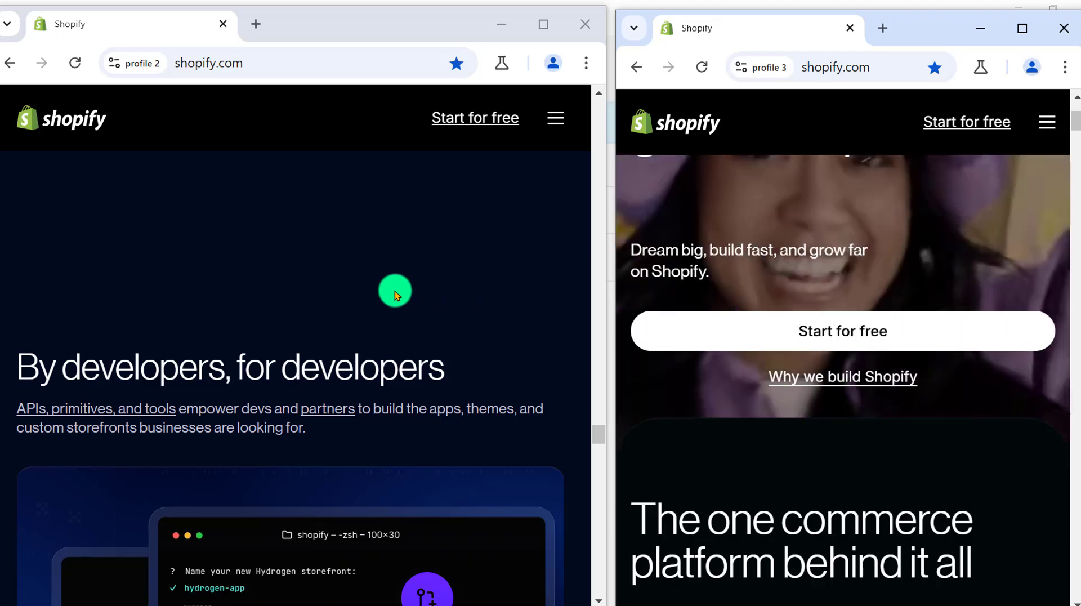
pyautogui.scroll(5, 316, 282)
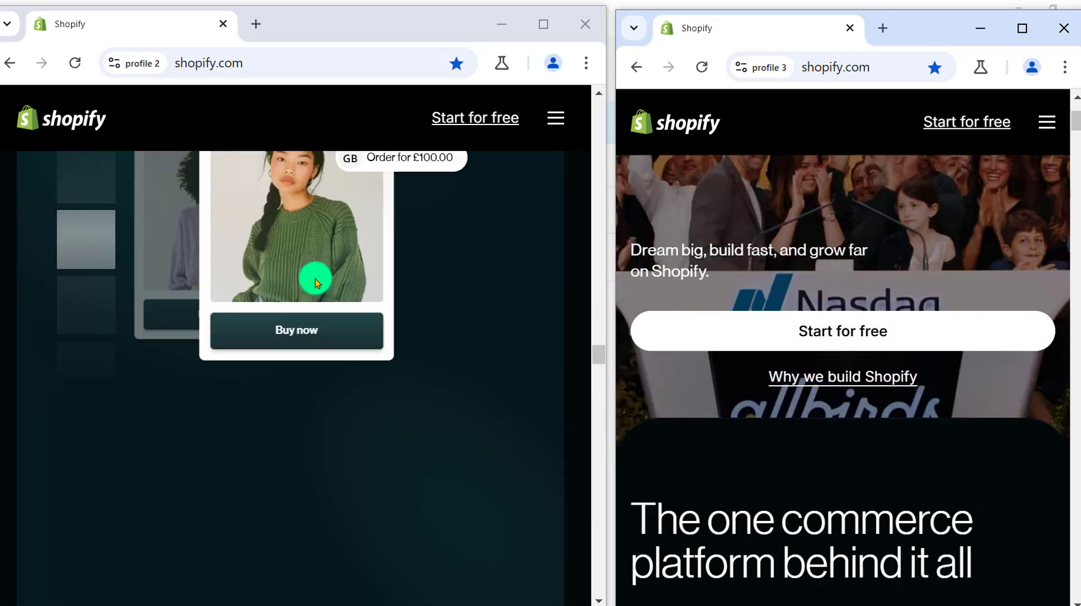
pyautogui.scroll(10, 316, 278)
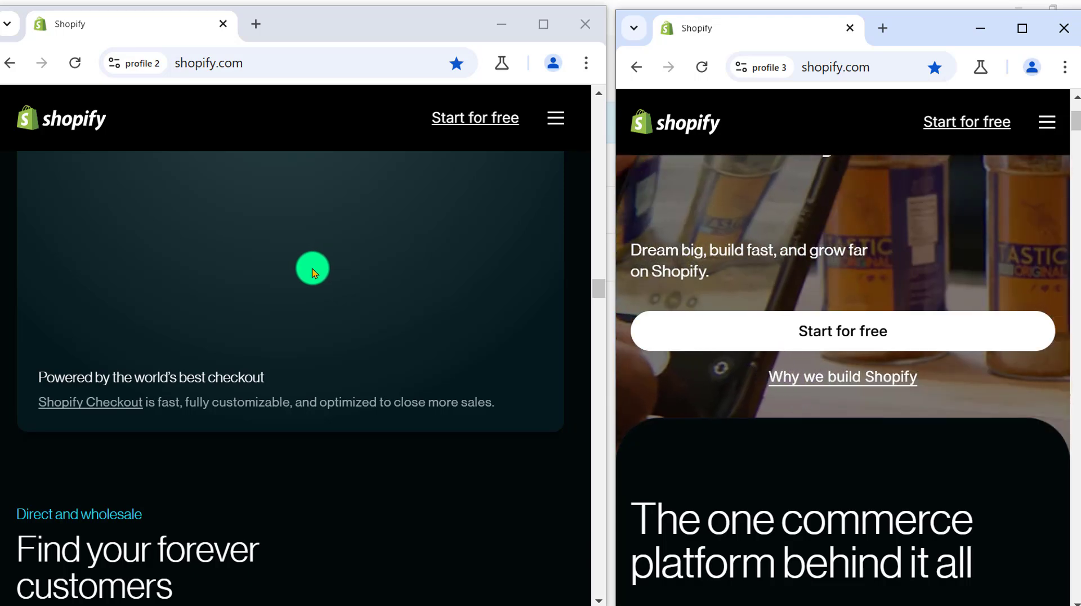
pyautogui.scroll(5, 394, 349)
pyautogui.scroll(5, 468, 353)
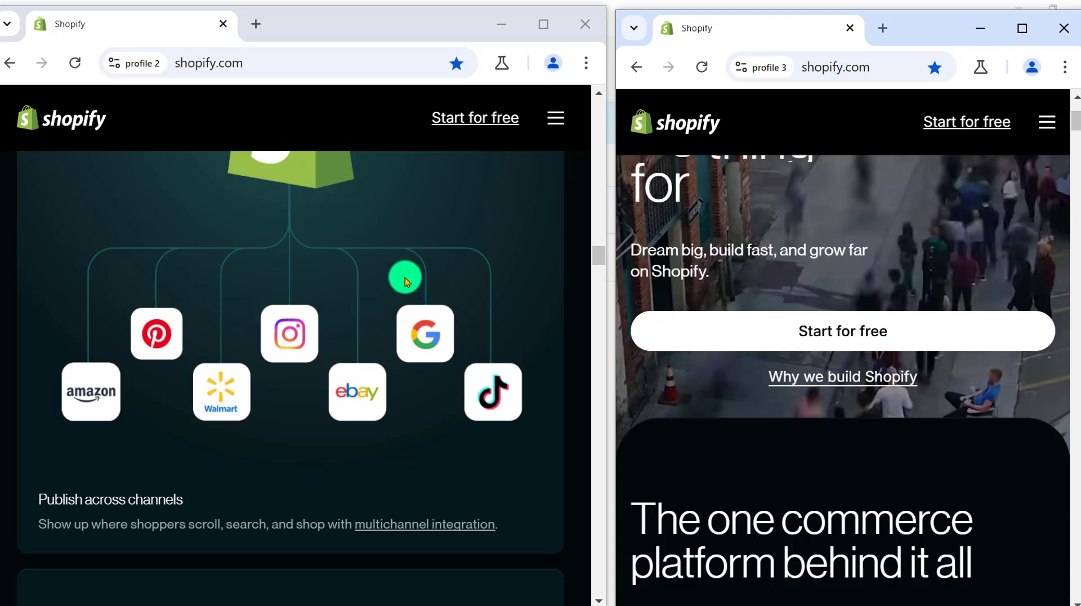
pyautogui.scroll(3, 404, 278)
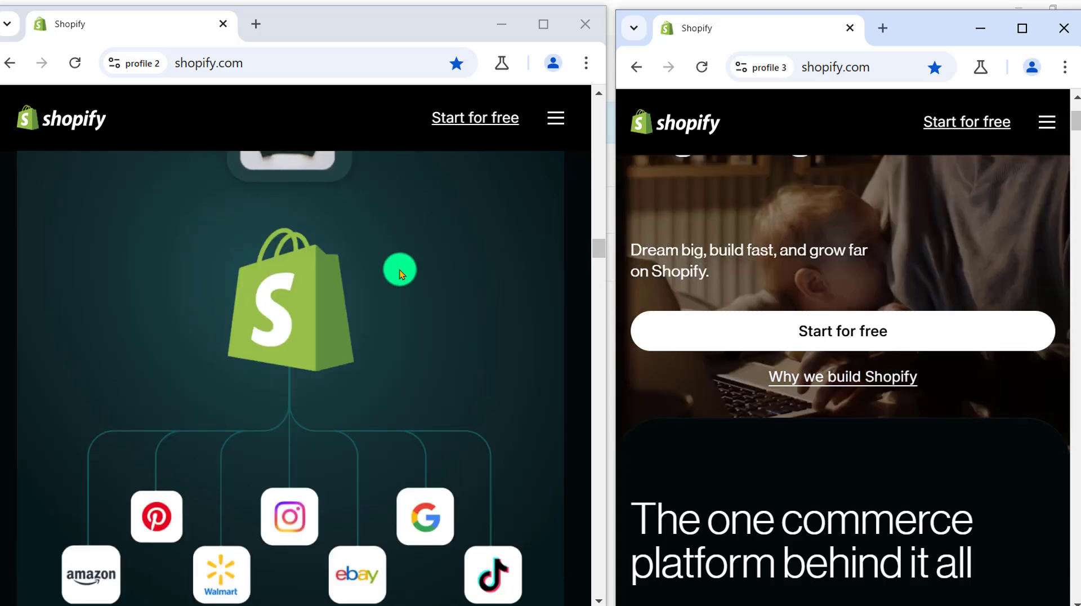
pyautogui.scroll(-3, 393, 269)
pyautogui.scroll(-3, 848, 317)
pyautogui.scroll(-3, 847, 313)
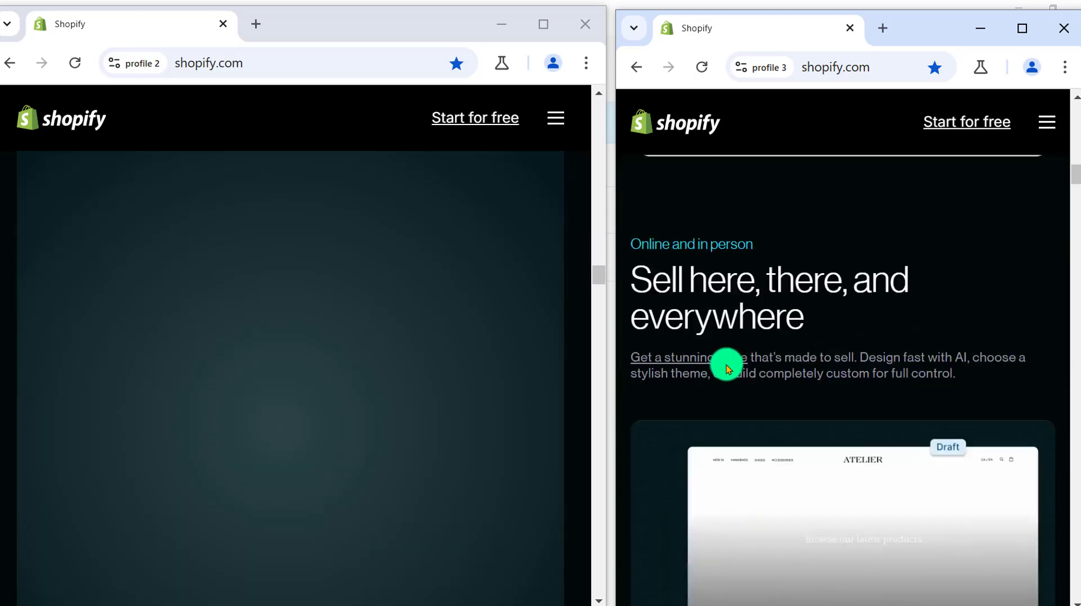
pyautogui.scroll(-5, 141, 280)
pyautogui.scroll(-10, 805, 268)
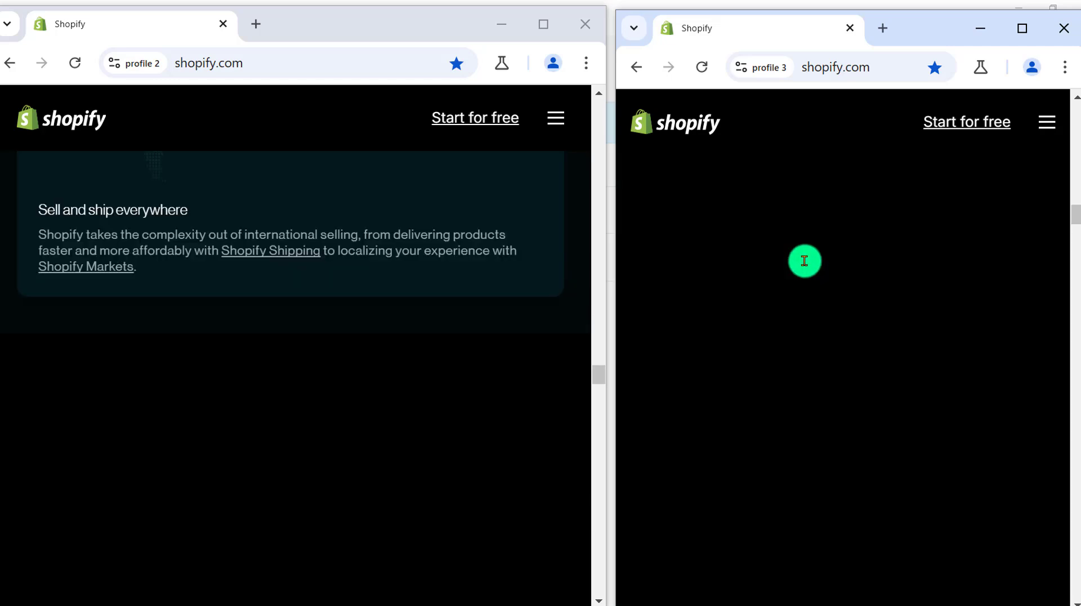